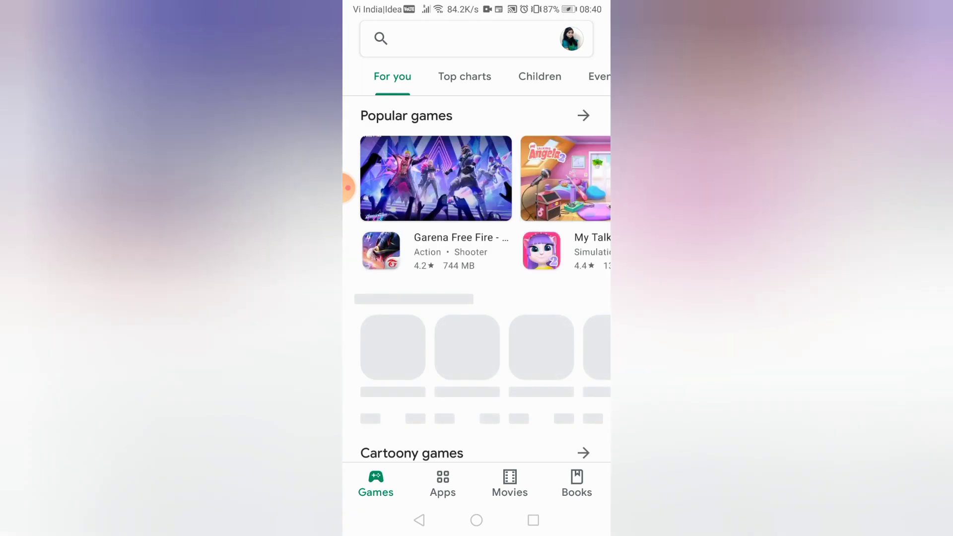
Search the Play Store for 'Patcognos' and open the Patcognos Learning result
click(462, 39)
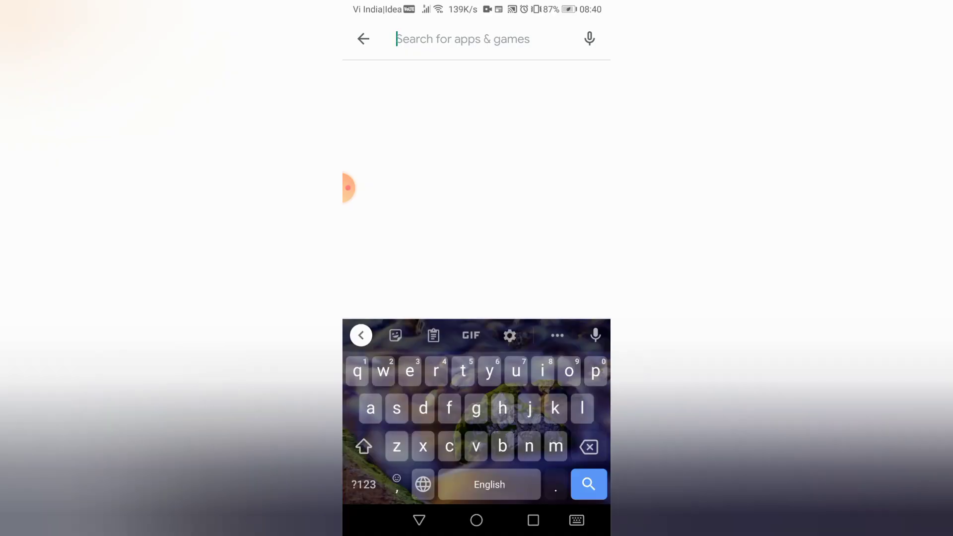
text(Pat)
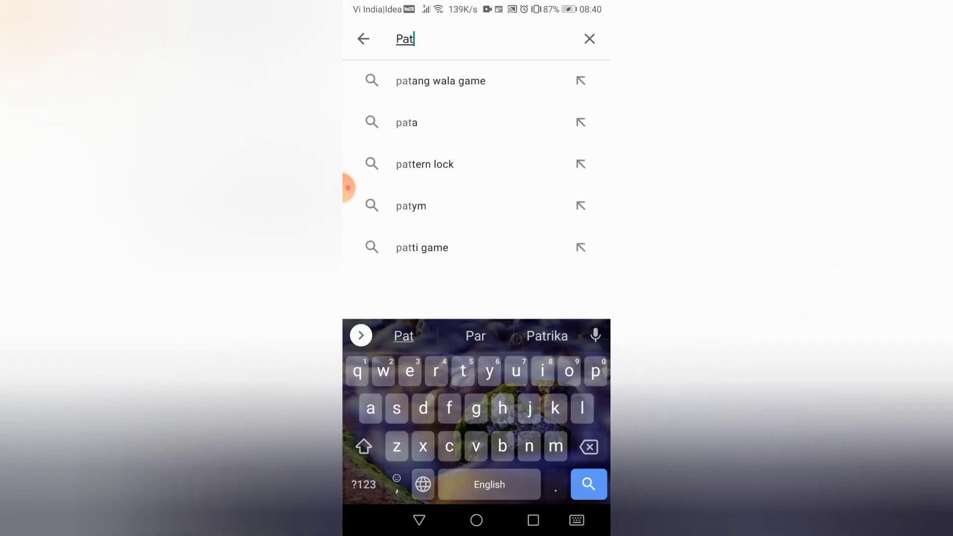
text(cognos)
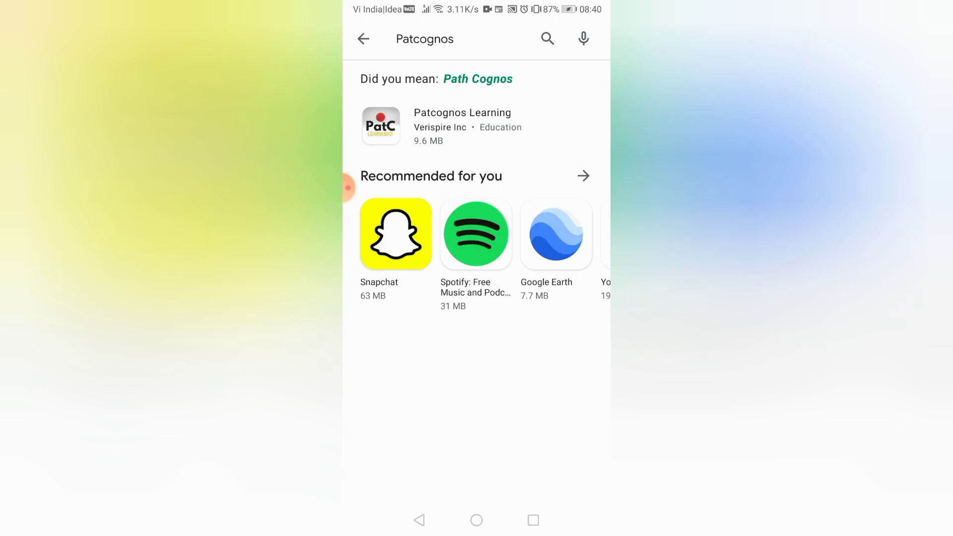
click(348, 188)
click(396, 210)
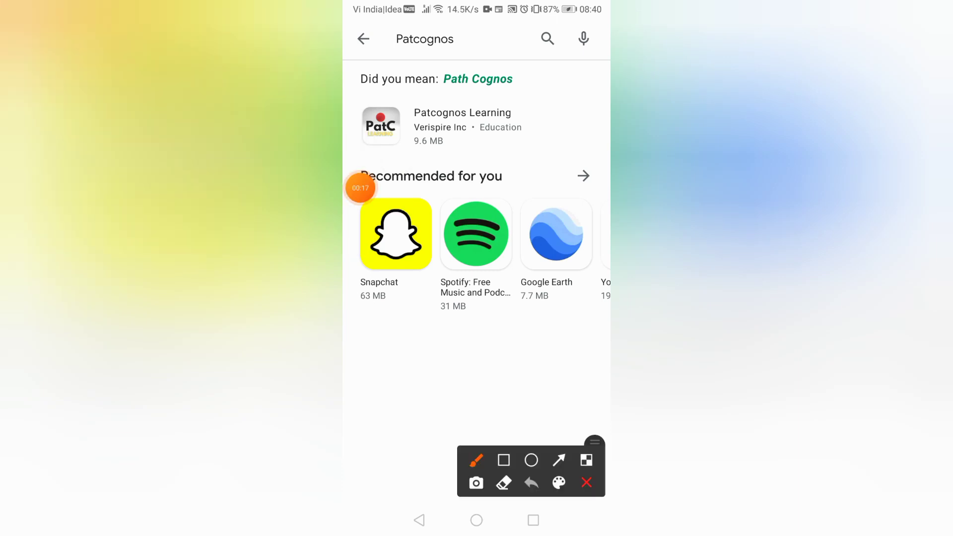
drag(536, 120, 578, 105)
click(587, 483)
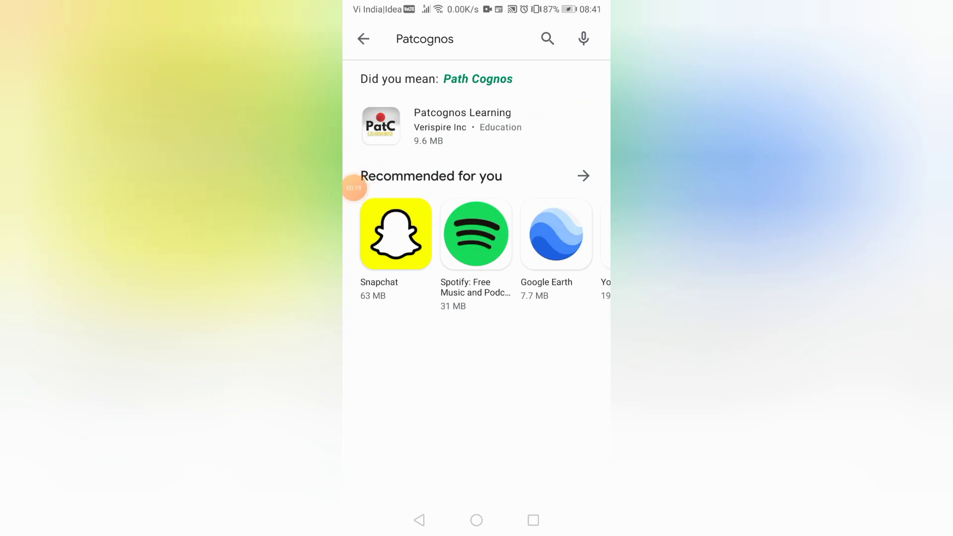
Bring up the Patcognos Learning store page with its Install button
click(462, 125)
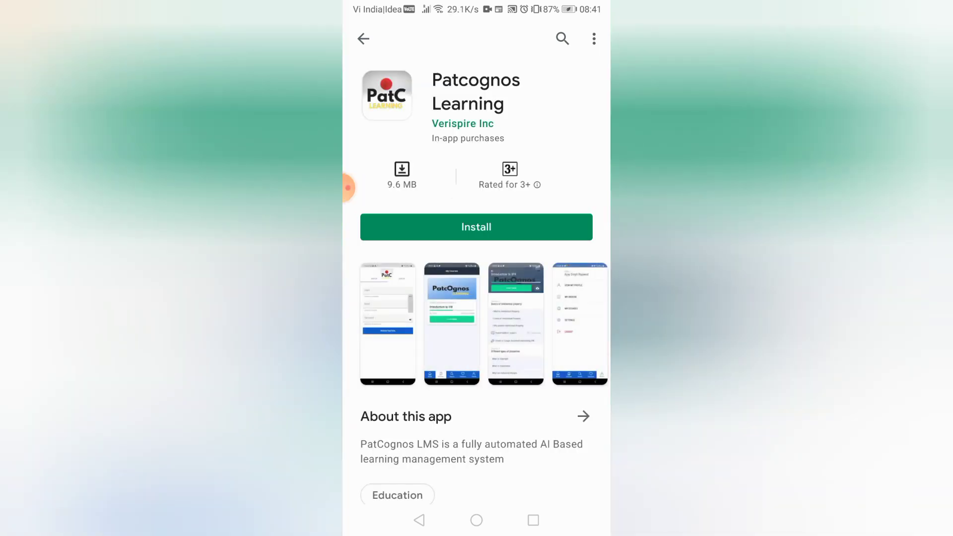
click(352, 188)
click(396, 211)
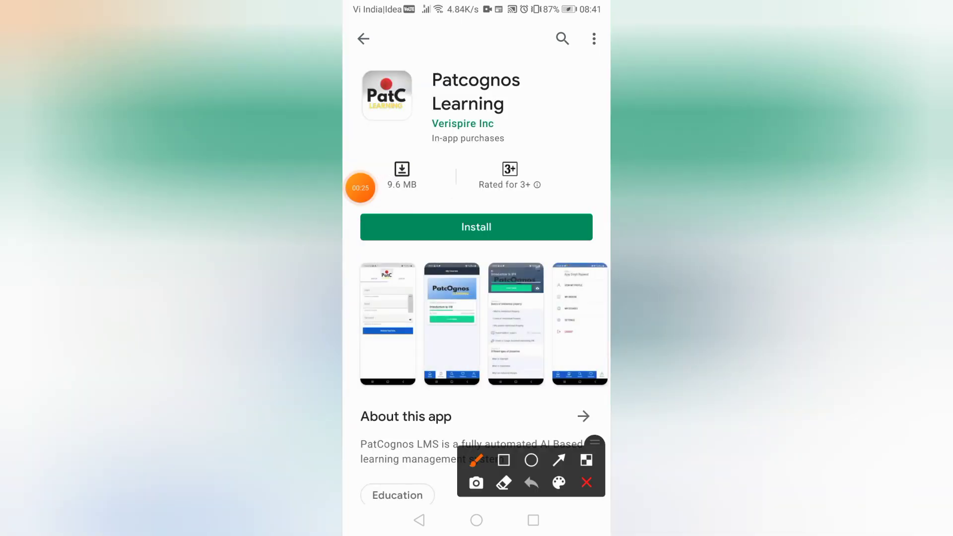
drag(554, 195, 605, 160)
Install Patcognos Learning and wait until the Uninstall and Open buttons appear
click(587, 484)
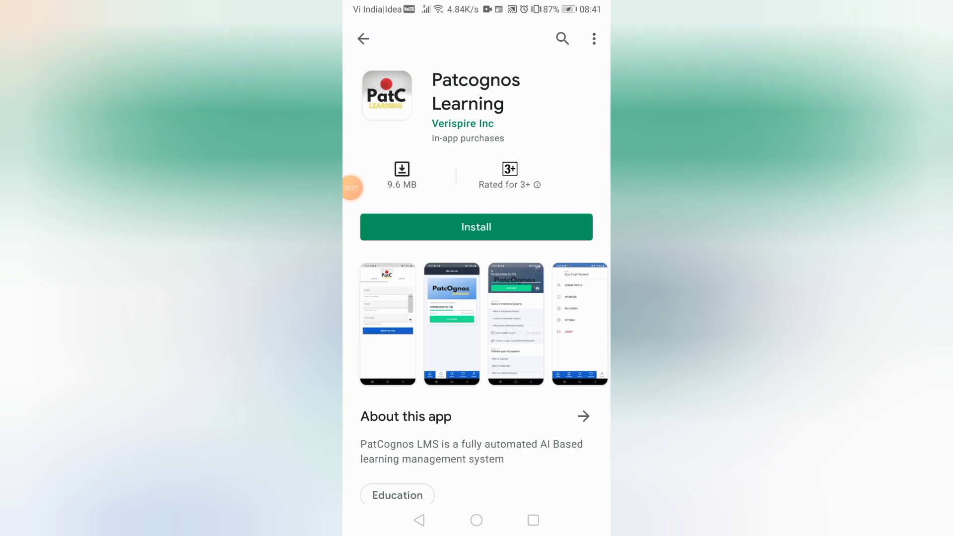
click(476, 227)
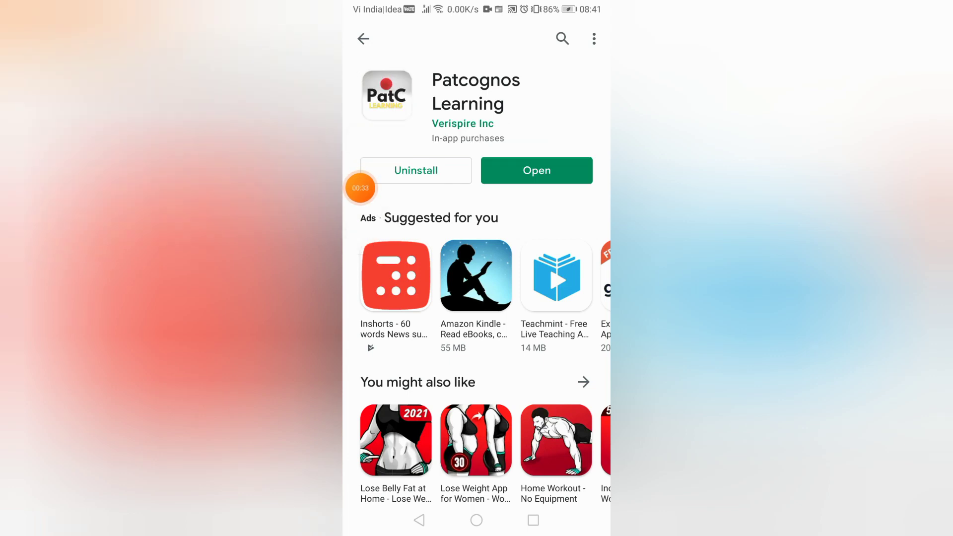
click(361, 188)
click(362, 245)
drag(542, 135, 592, 112)
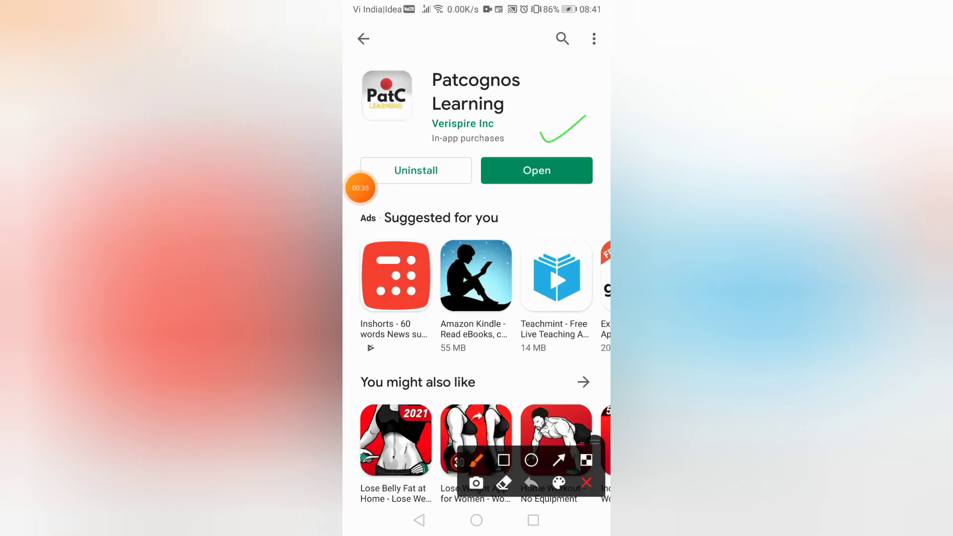
click(587, 483)
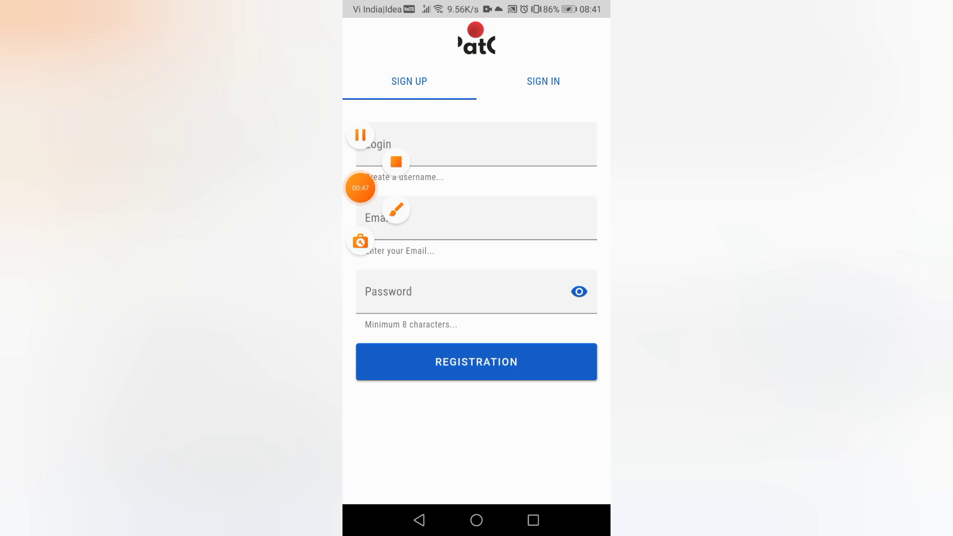
Switch to the SIGN IN form and enter the account email and password
click(396, 212)
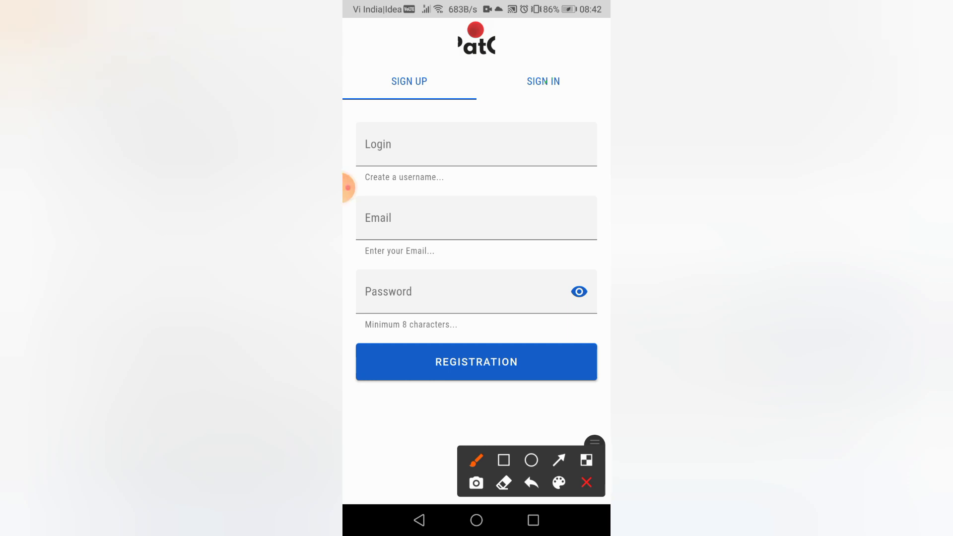
click(587, 483)
click(543, 82)
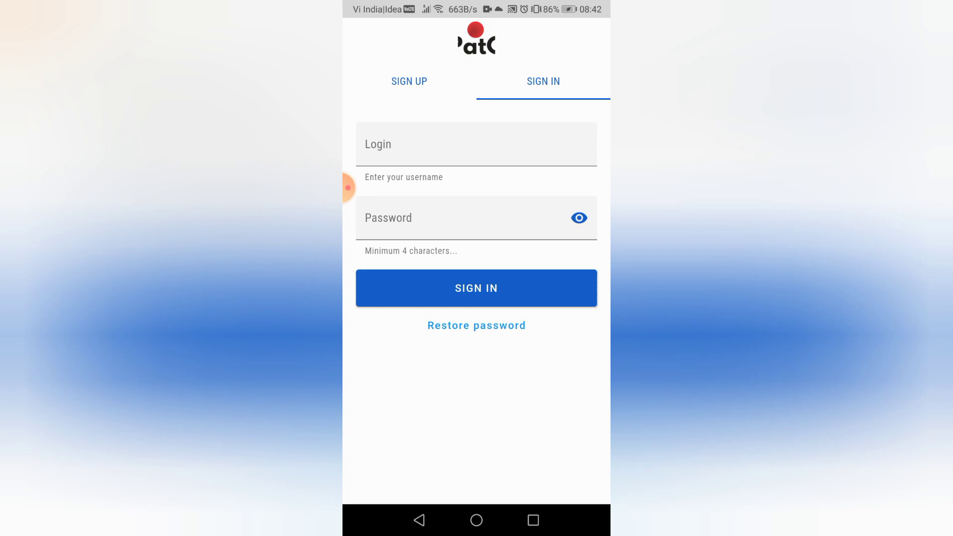
click(348, 188)
click(395, 213)
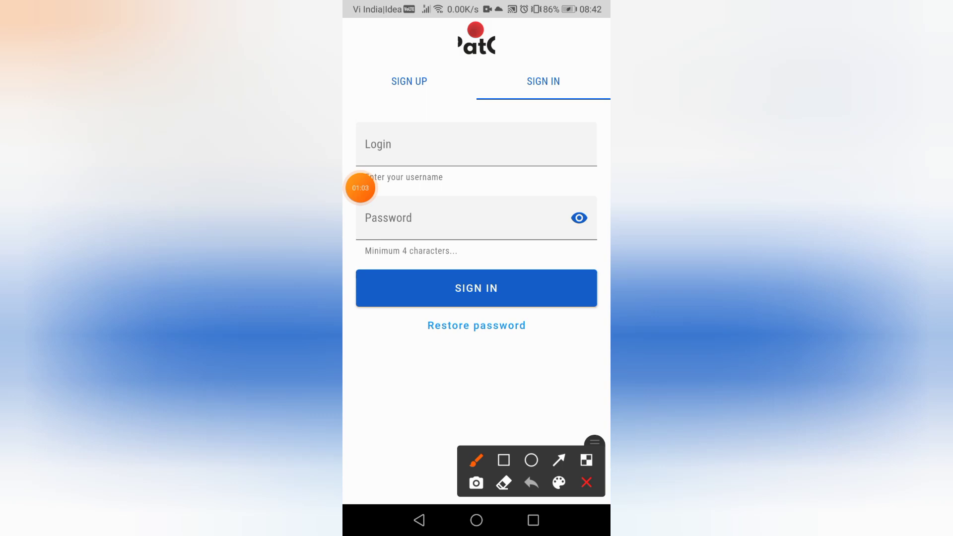
drag(452, 143, 514, 127)
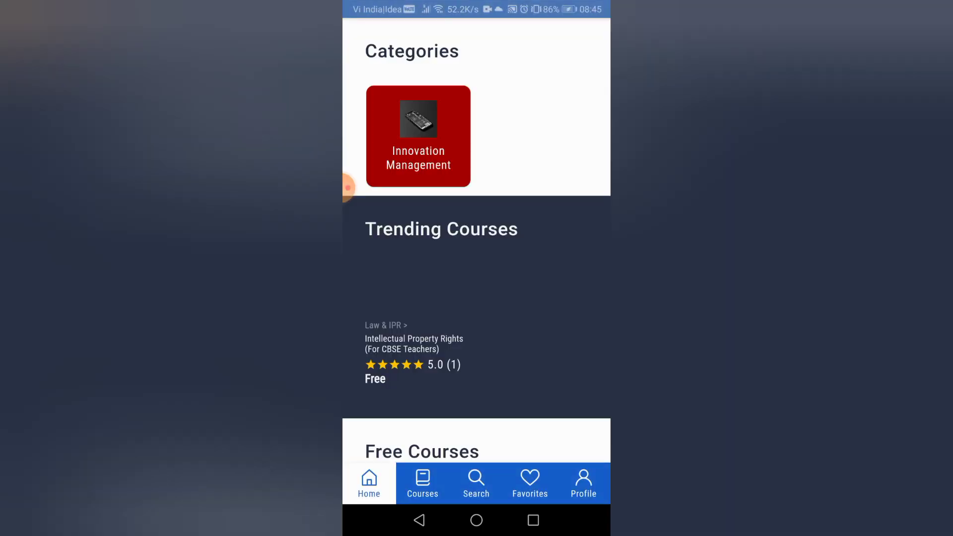
scroll(477, 298, down, 5)
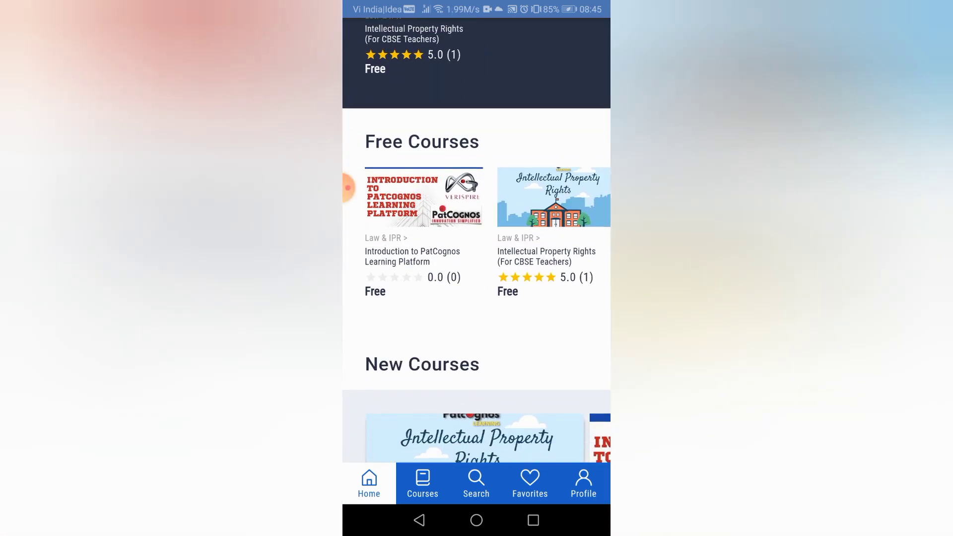
scroll(476, 298, down, 5)
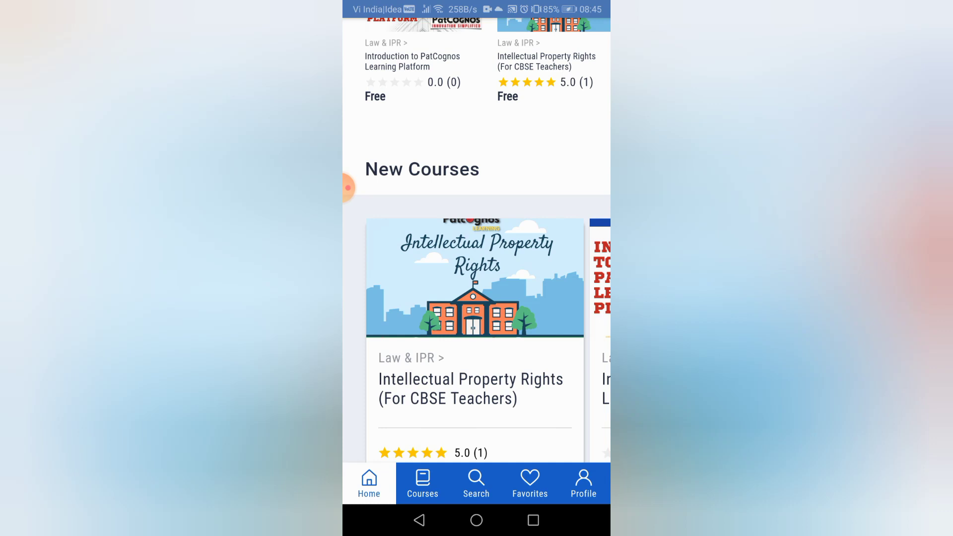
scroll(477, 298, down, 2)
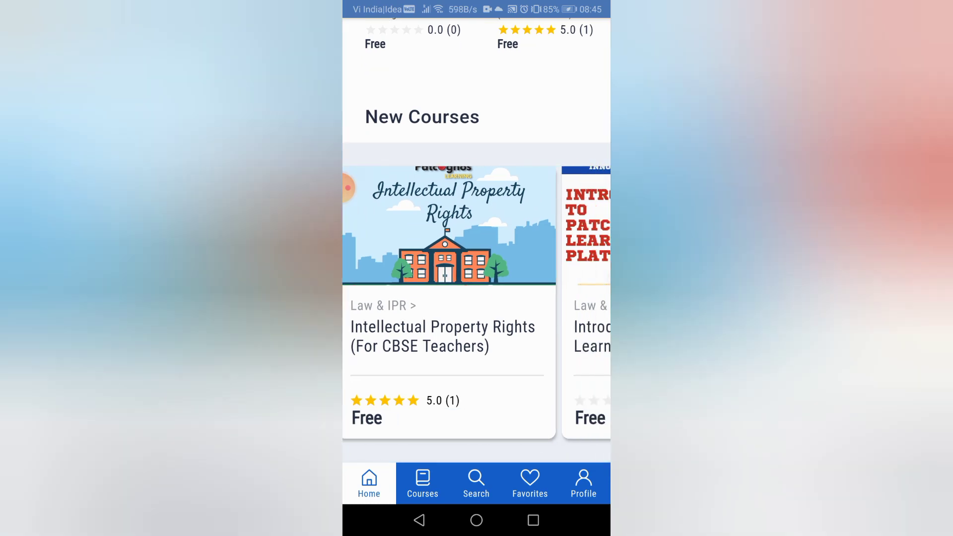
Sign in, scroll to New Courses and open the Introduction to PatCognos Learning Platform card
drag(566, 298, 373, 298)
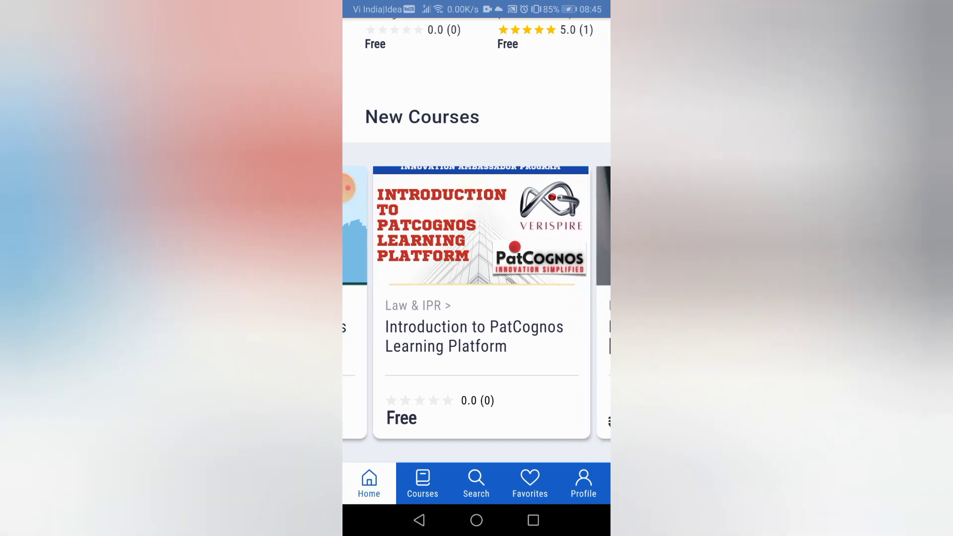
click(348, 188)
click(360, 235)
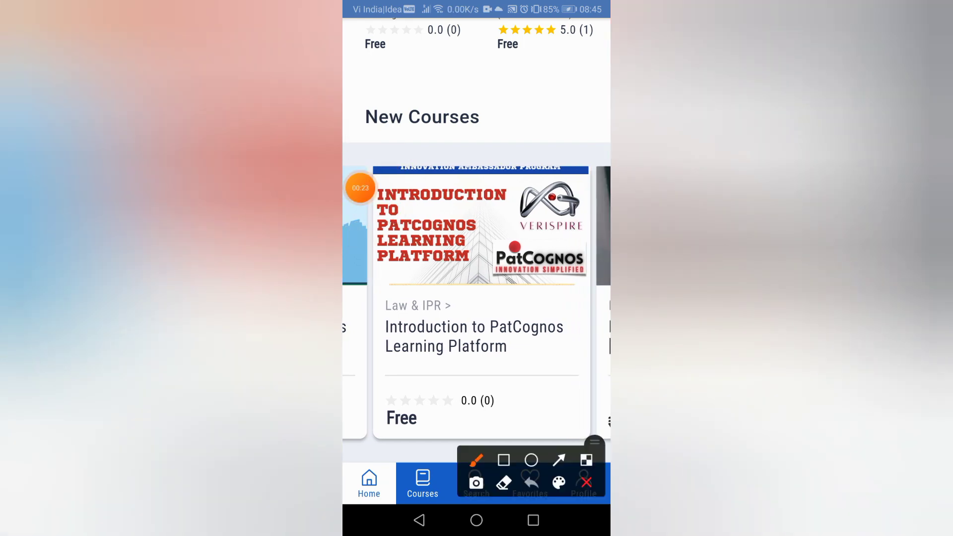
click(586, 482)
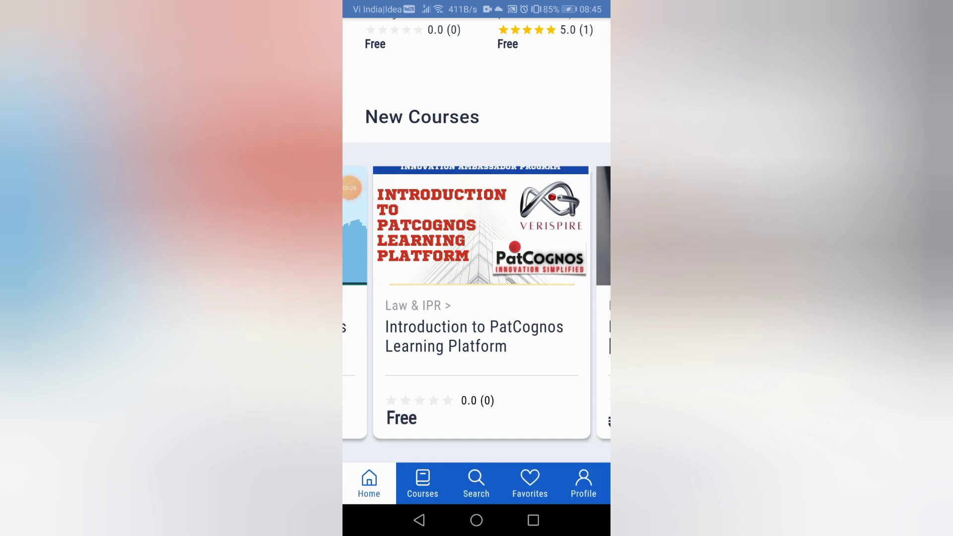
click(480, 299)
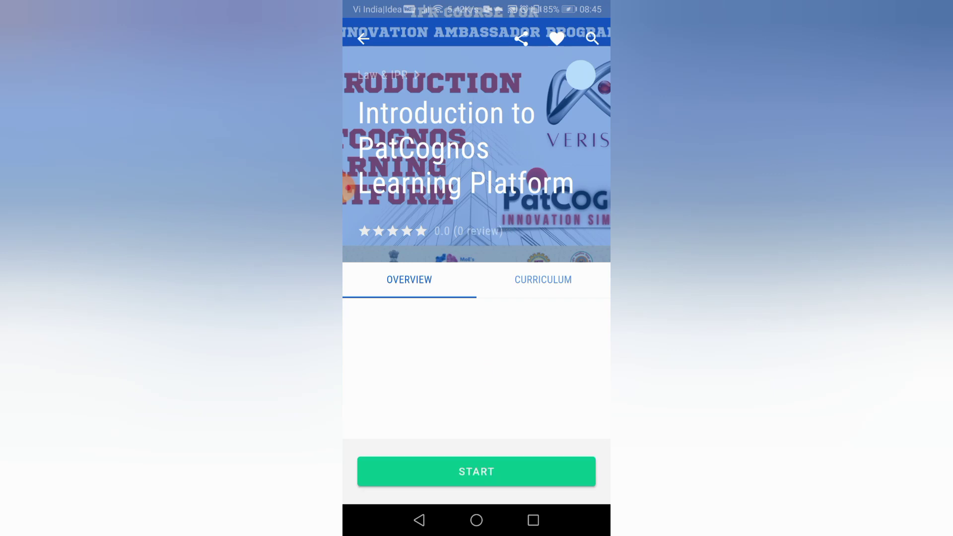
scroll(477, 335, down, 5)
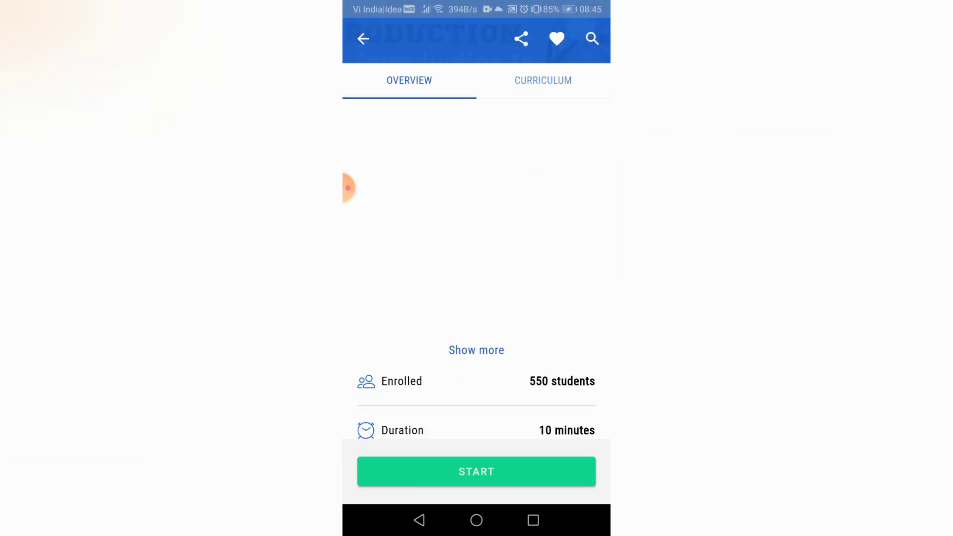
scroll(477, 298, down, 4)
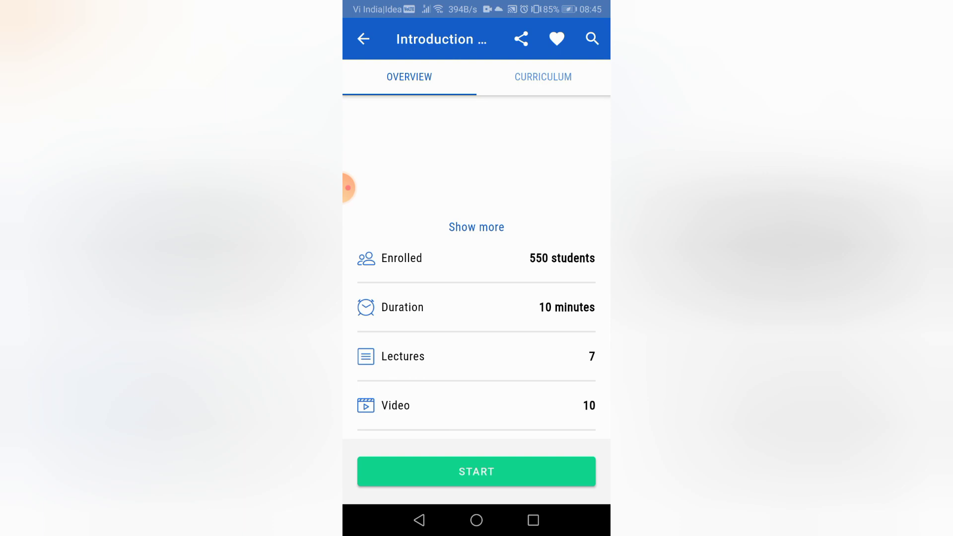
scroll(477, 298, down, 5)
scroll(477, 298, down, 2)
scroll(477, 299, up, 4)
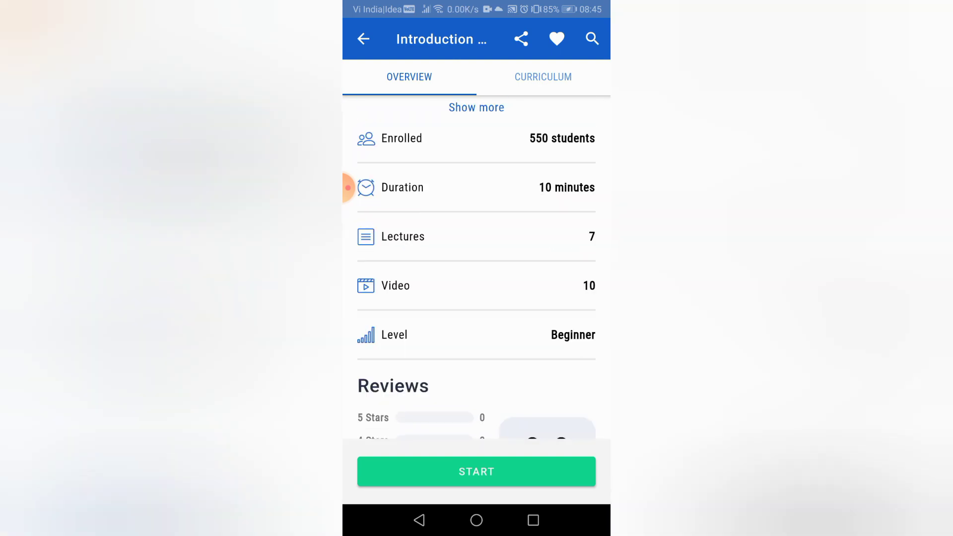
scroll(477, 297, up, 8)
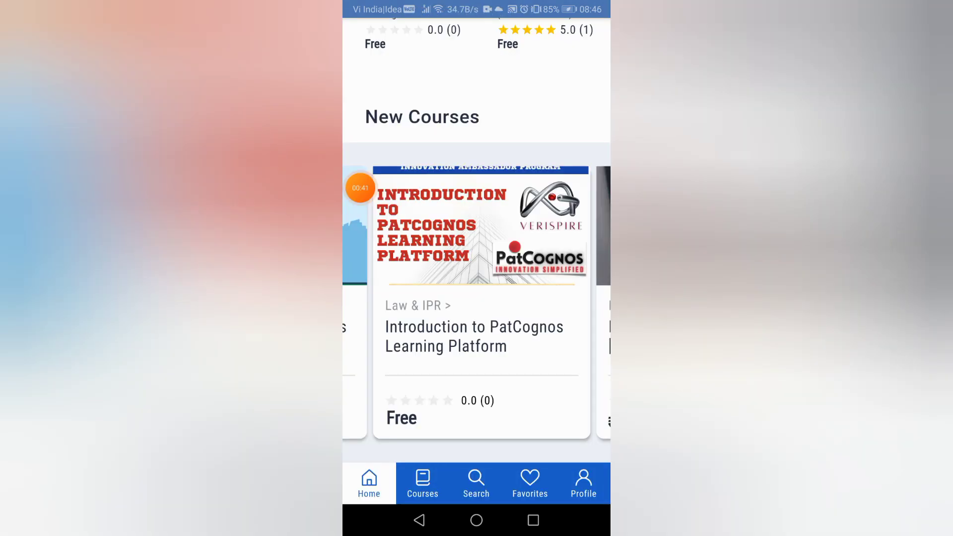
Go to Profile, View My Profile, and open the Edit Profile form
click(583, 483)
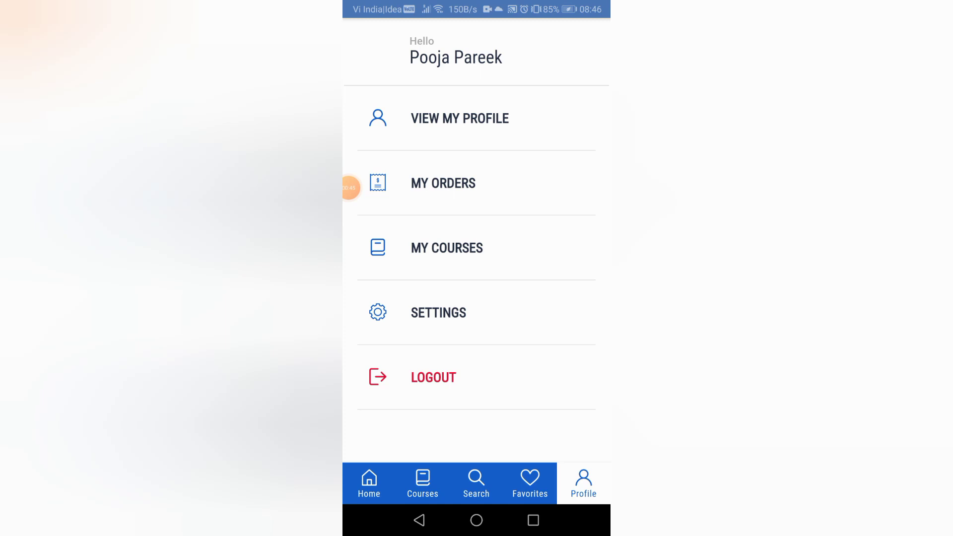
click(459, 119)
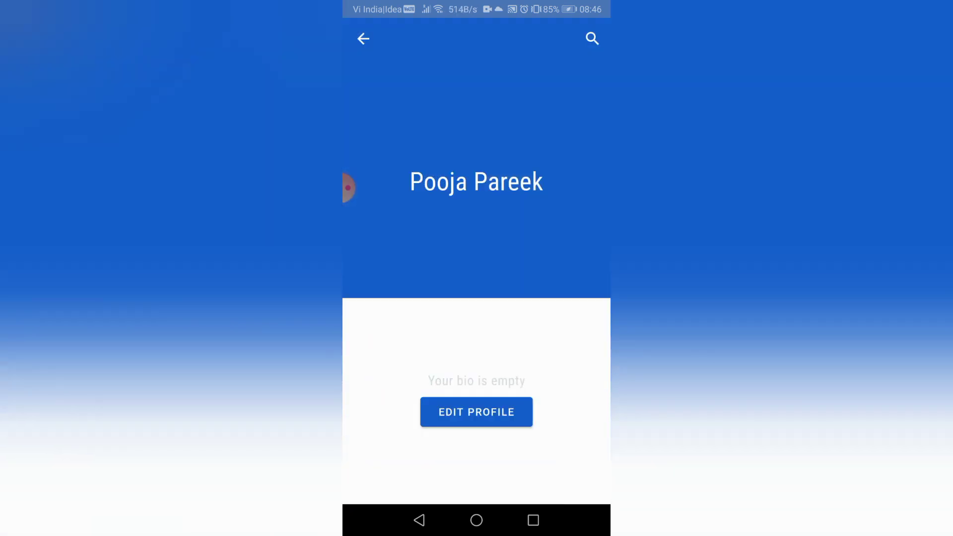
click(477, 412)
scroll(477, 336, down, 5)
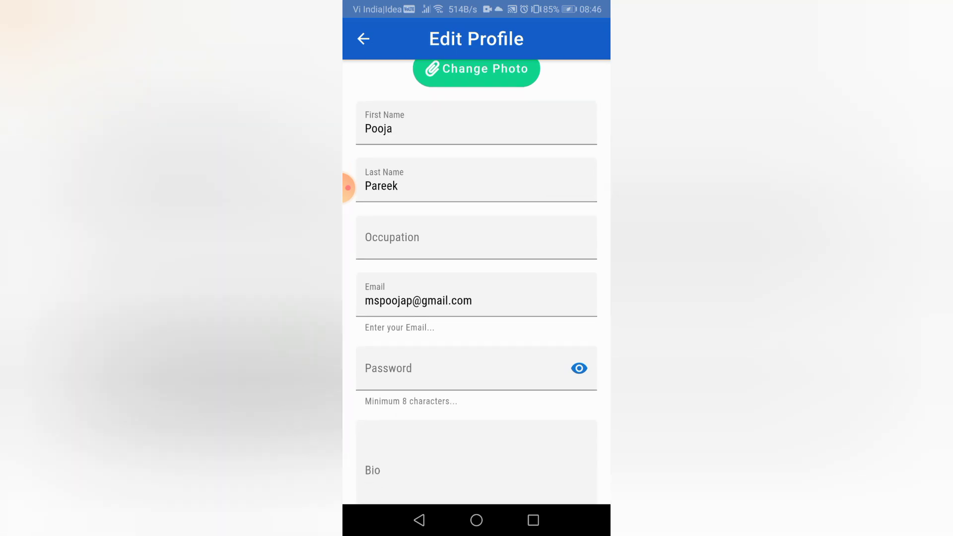
scroll(477, 336, down, 5)
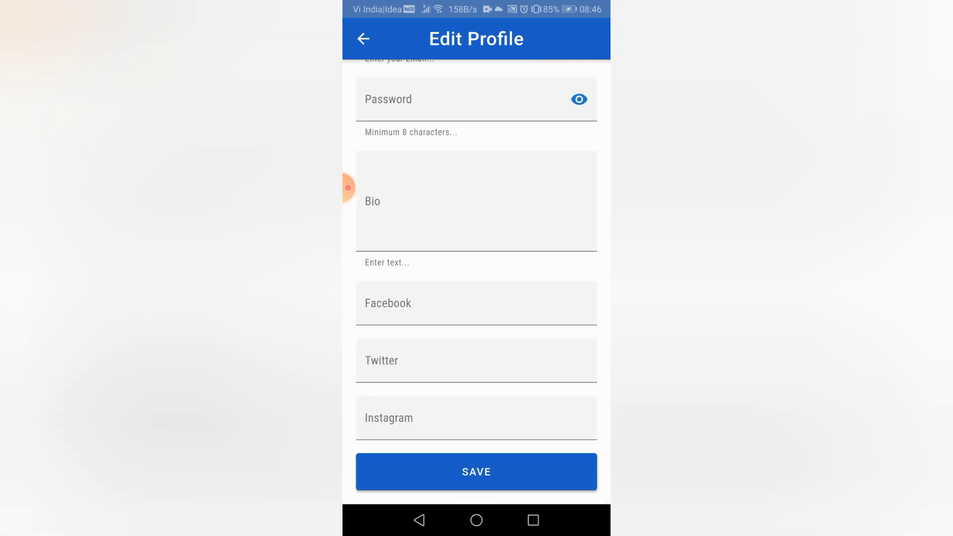
scroll(477, 298, up, 5)
scroll(478, 298, up, 5)
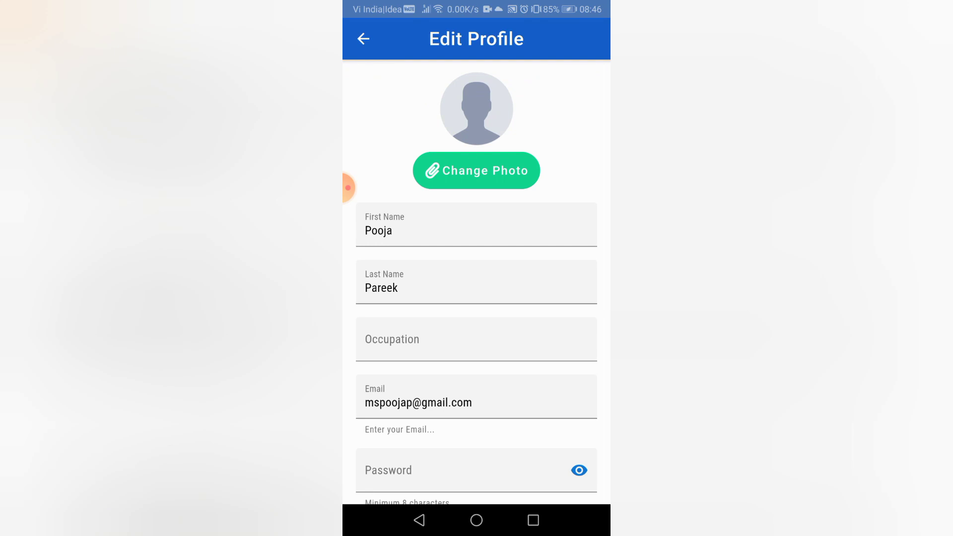
Scroll the Edit Profile form and request Change Photo, raising the storage permission prompt
click(348, 188)
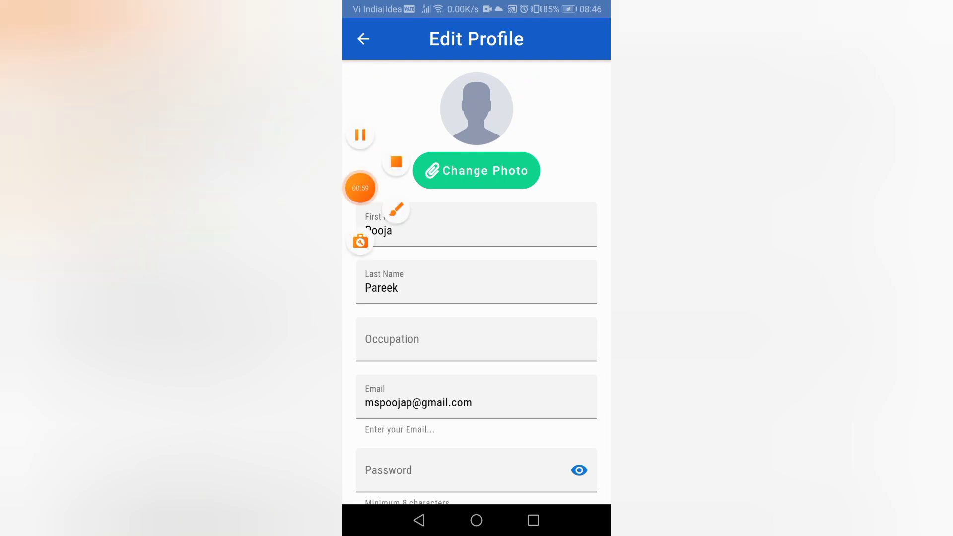
click(396, 212)
drag(535, 112, 587, 77)
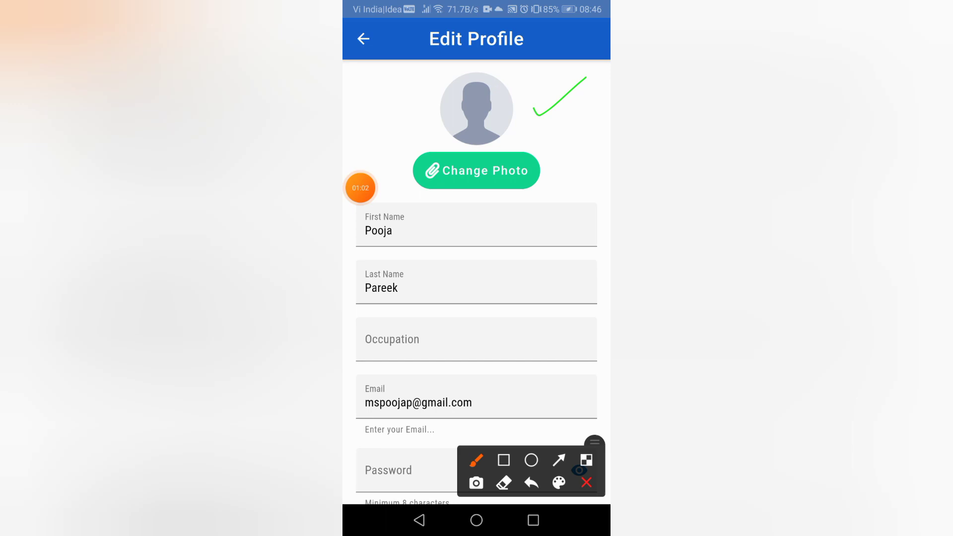
click(361, 188)
click(361, 187)
click(361, 139)
click(361, 188)
Allow photo access and choose a portrait from the Images folder as the new profile photo
click(587, 483)
click(476, 170)
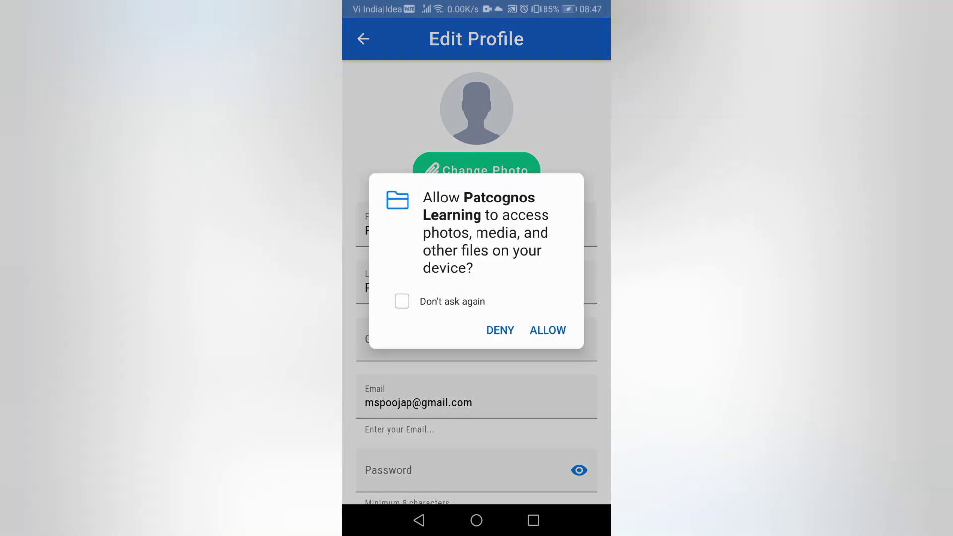
click(547, 331)
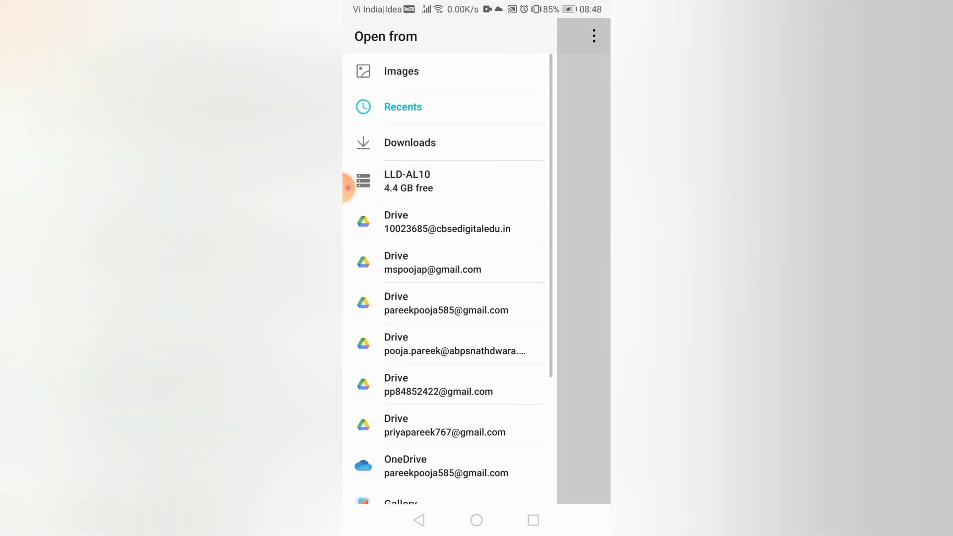
click(402, 71)
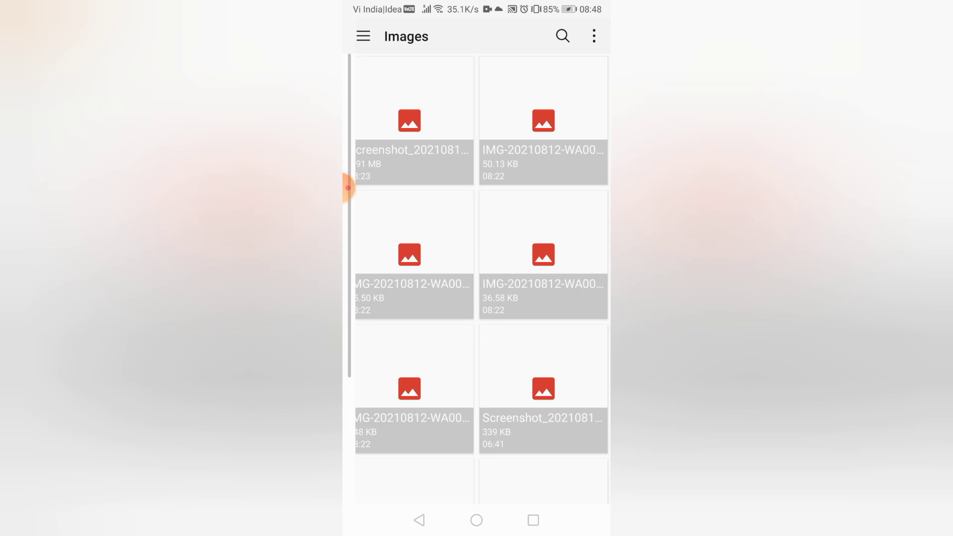
click(347, 188)
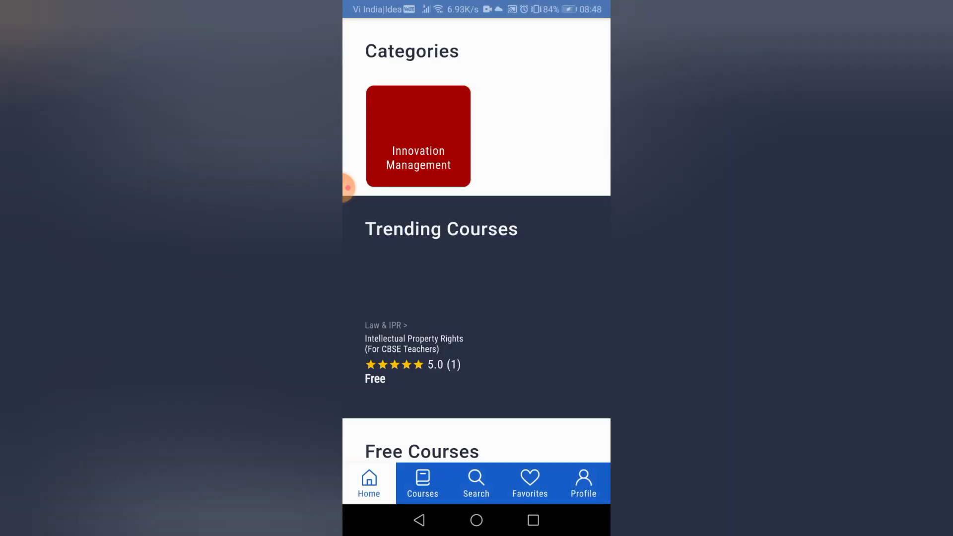
click(583, 483)
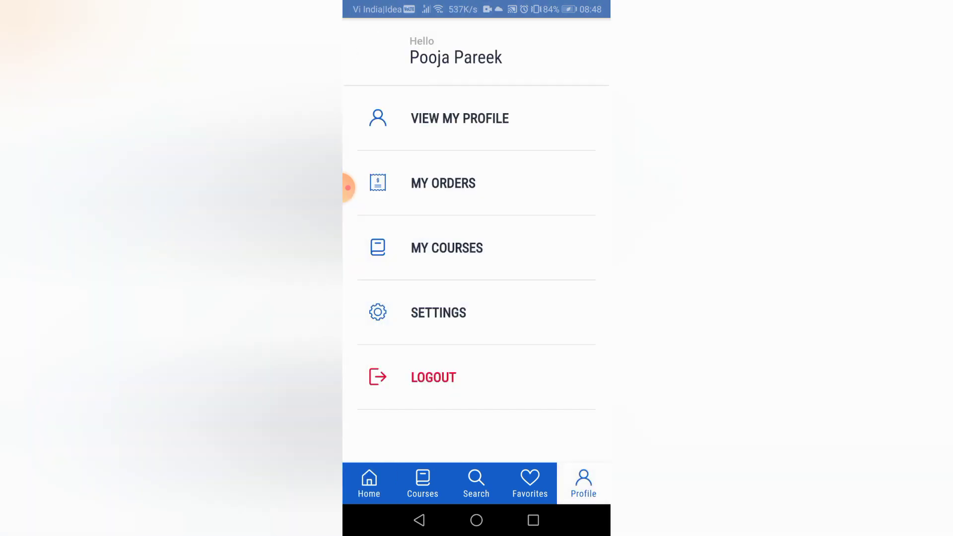
Reopen Edit Profile showing the new avatar and save, getting the profile-updated confirmation
click(459, 119)
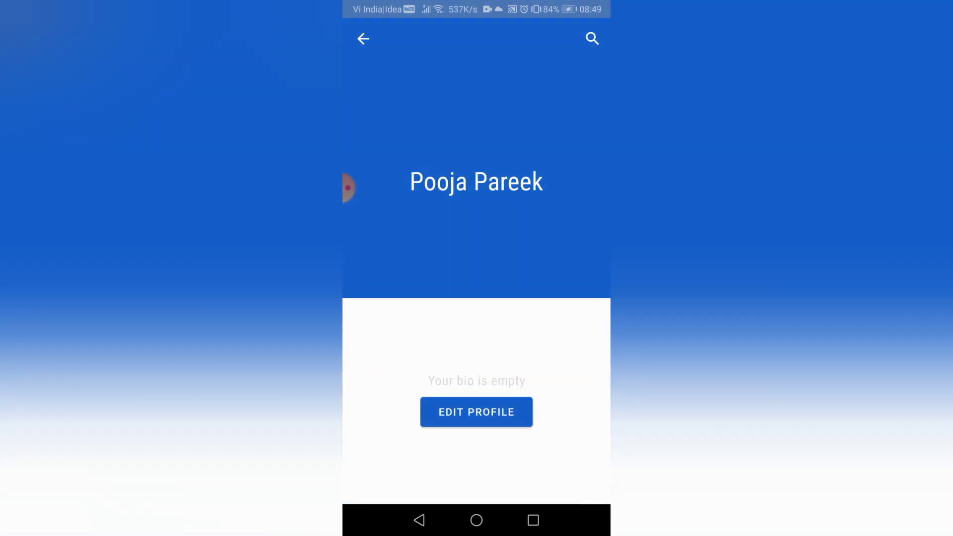
click(477, 412)
click(349, 188)
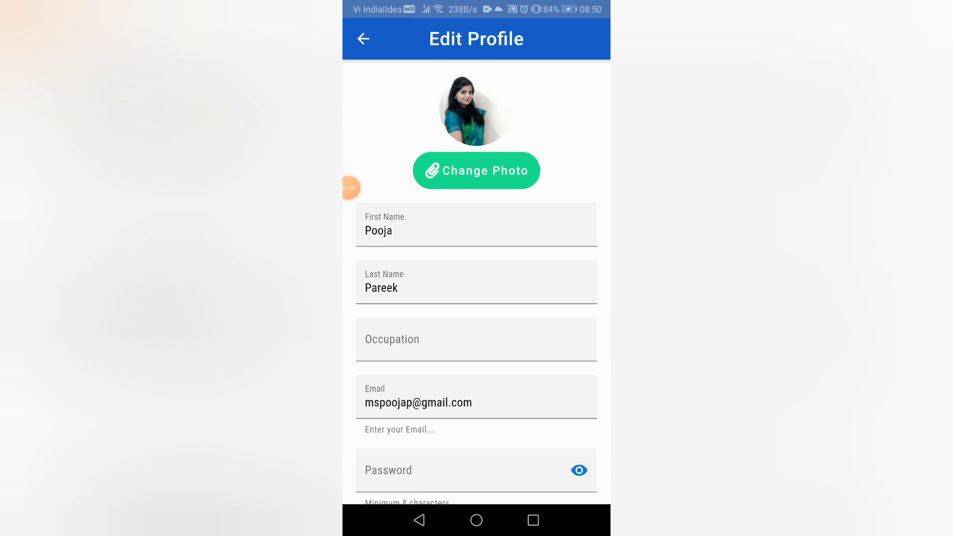
scroll(476, 335, down, 5)
scroll(476, 297, down, 1)
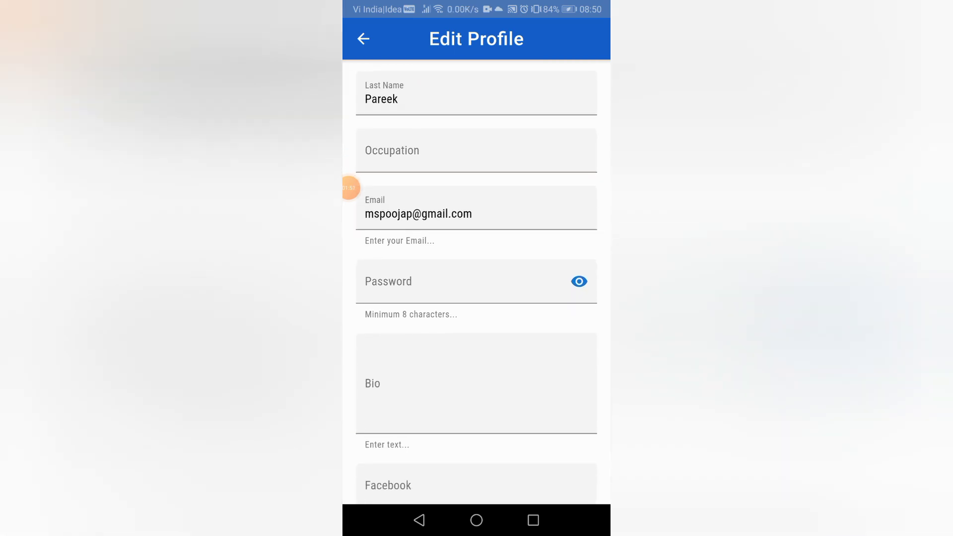
scroll(477, 299, down, 5)
scroll(477, 298, down, 3)
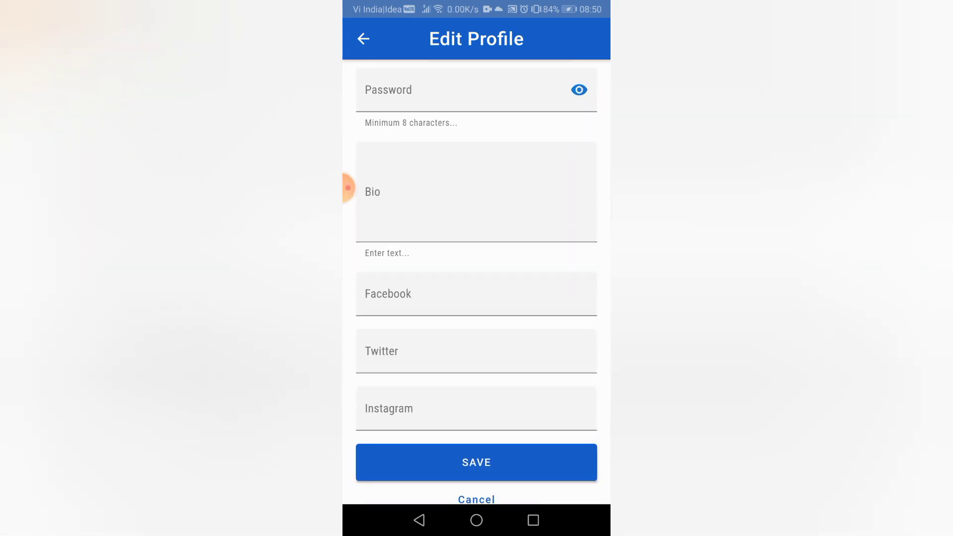
click(477, 448)
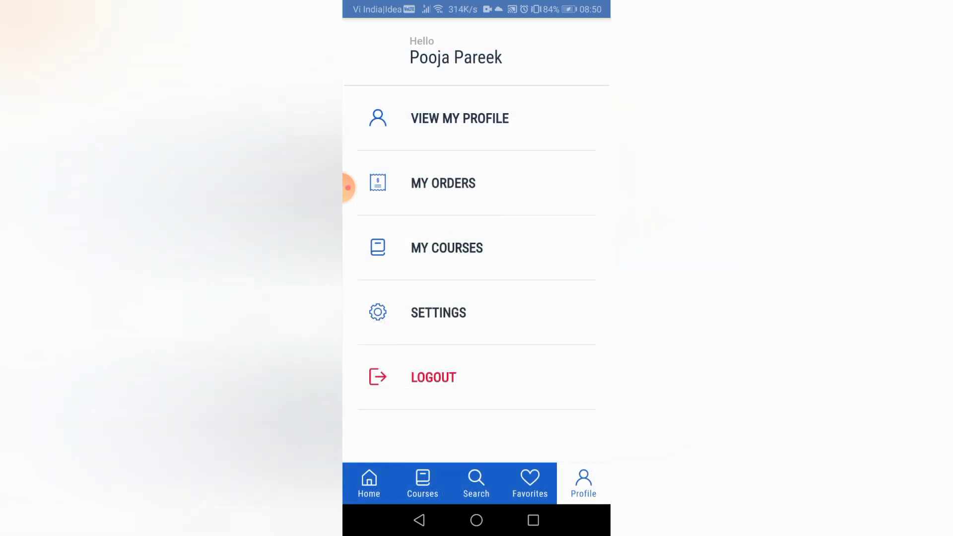
Reopen View My Profile and Edit Profile, where the avatar shows the default silhouette
click(460, 118)
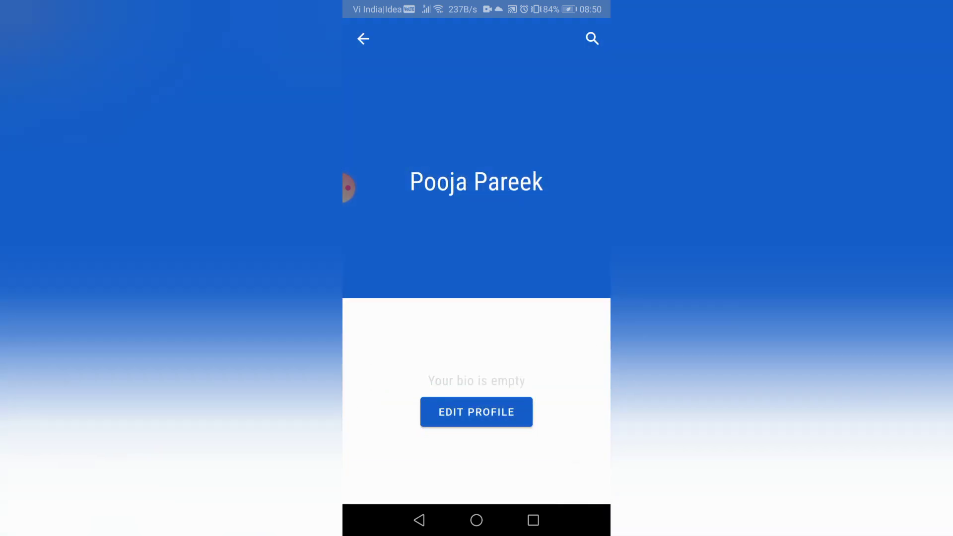
click(477, 412)
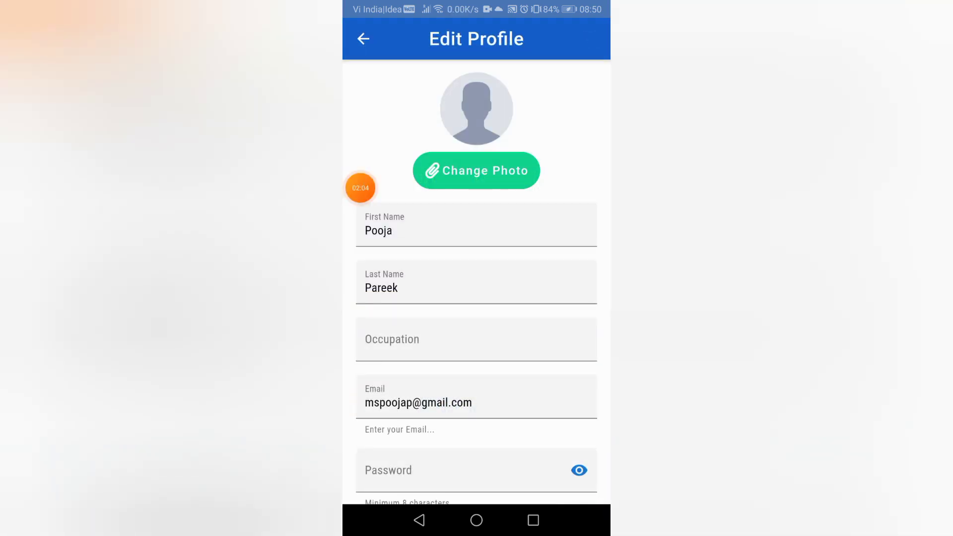
click(360, 188)
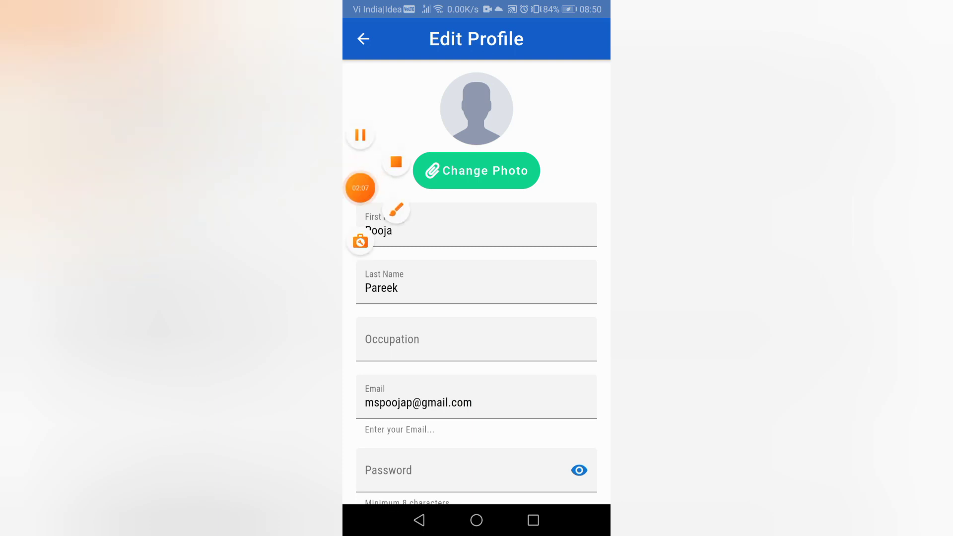
click(361, 187)
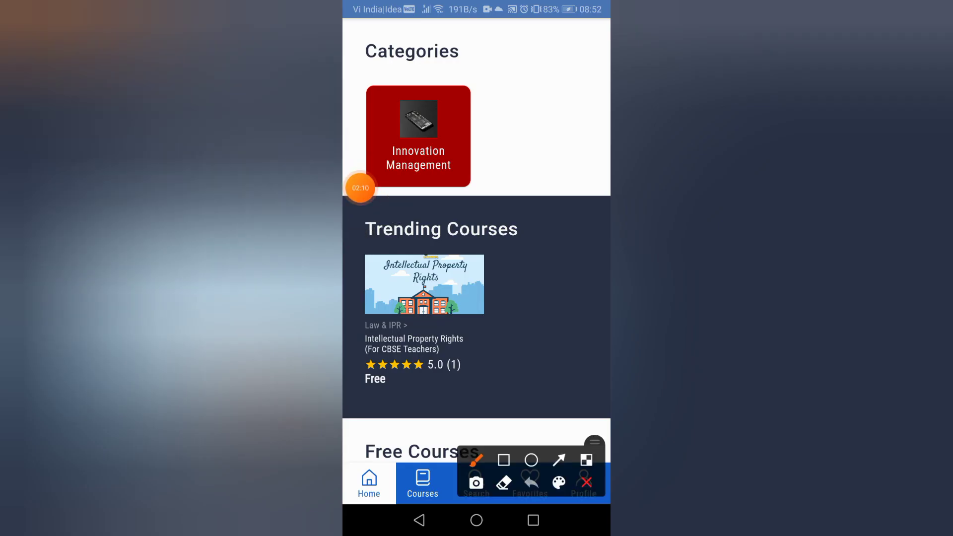
Scroll the Home tab down until the Free Courses section is in view
drag(411, 451, 447, 421)
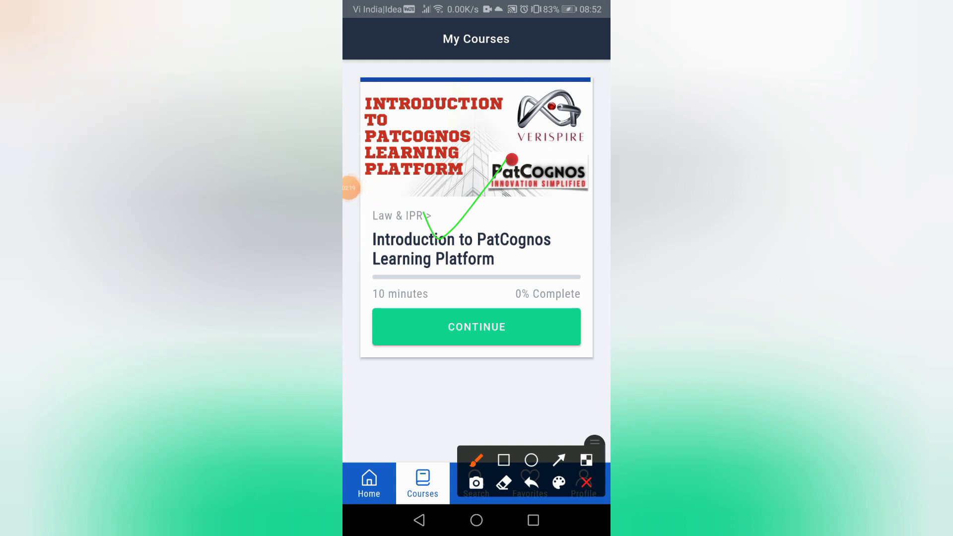
click(352, 189)
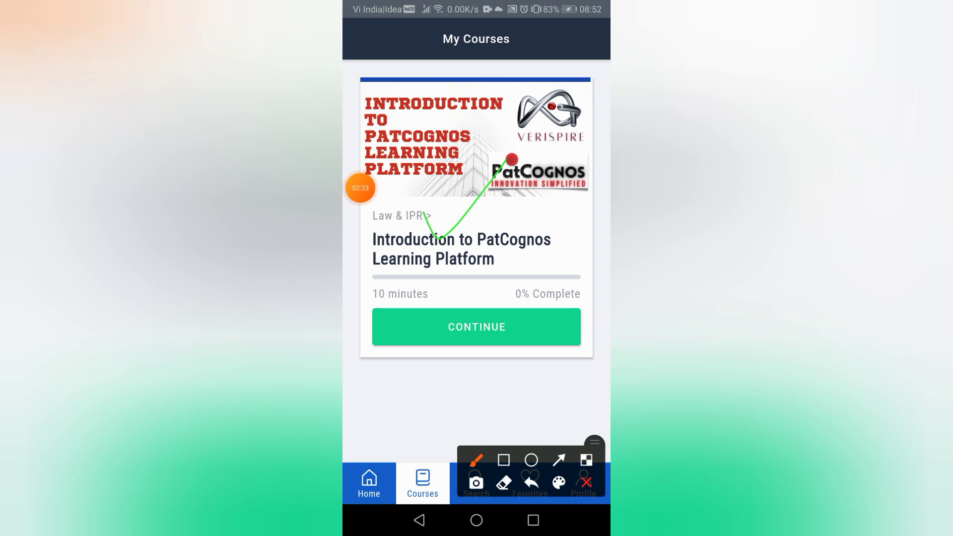
click(360, 188)
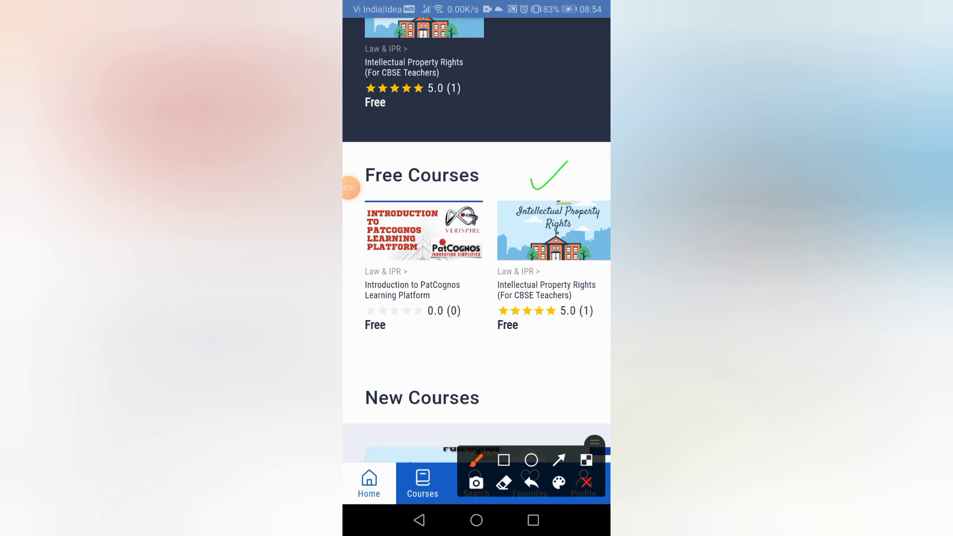
drag(407, 174, 476, 178)
mouse_move(381, 313)
mouse_down()
mouse_move(411, 325)
mouse_move(406, 280)
mouse_up()
drag(447, 253, 495, 294)
drag(499, 231, 495, 269)
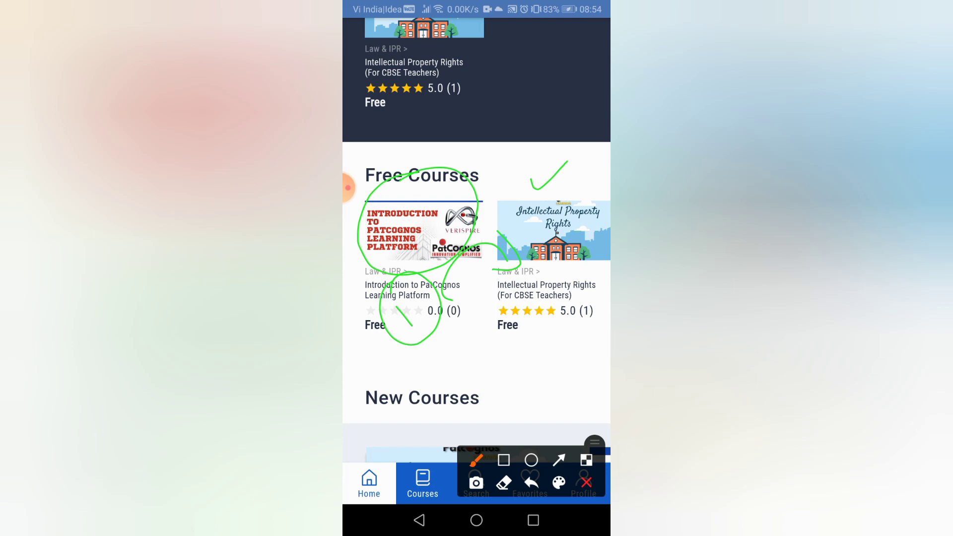
click(587, 483)
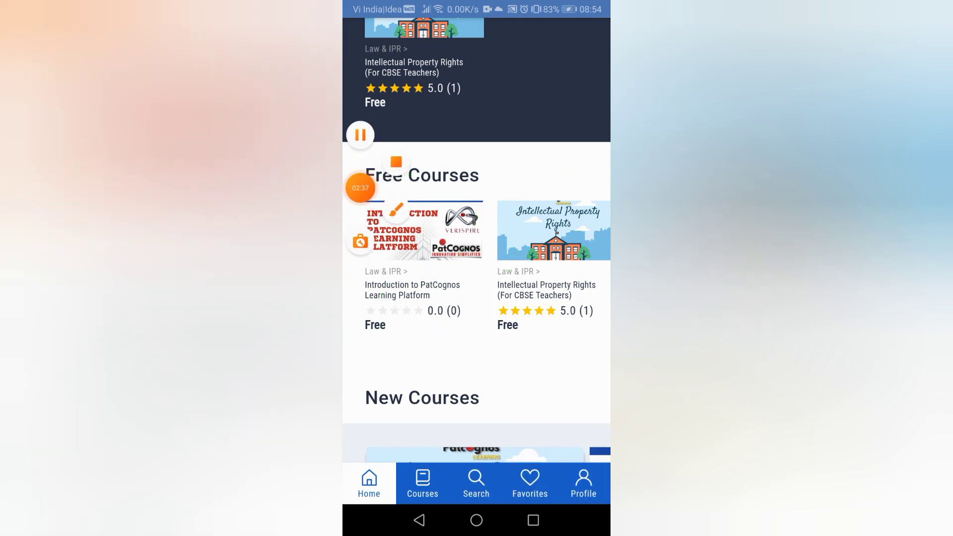
Open the course card to reach its course page with overview and start option
click(553, 260)
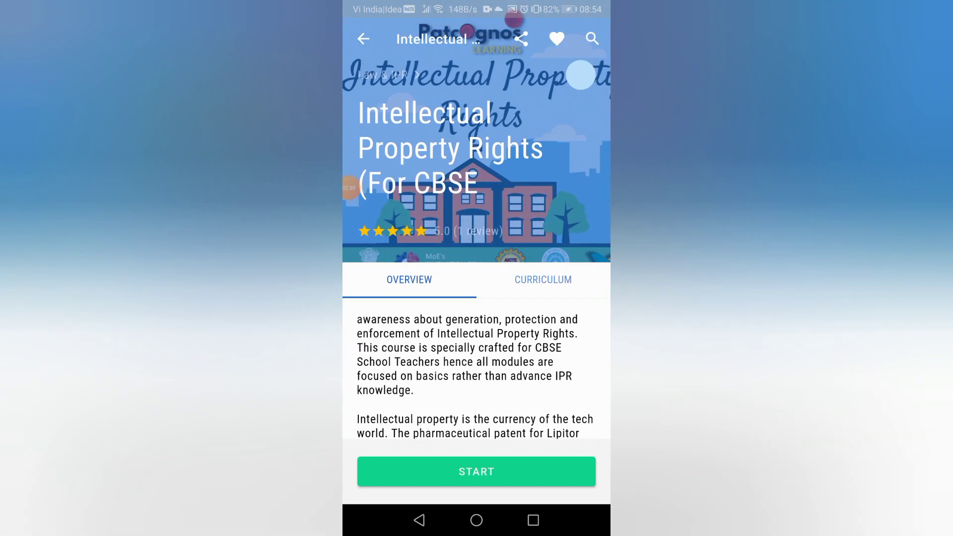
scroll(476, 335, down, 8)
scroll(476, 336, down, 4)
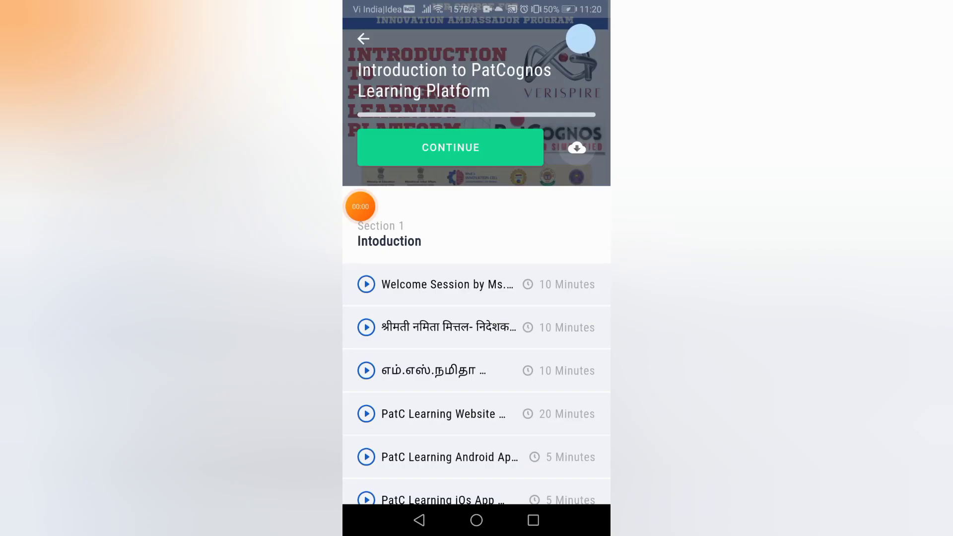
scroll(477, 335, down, 5)
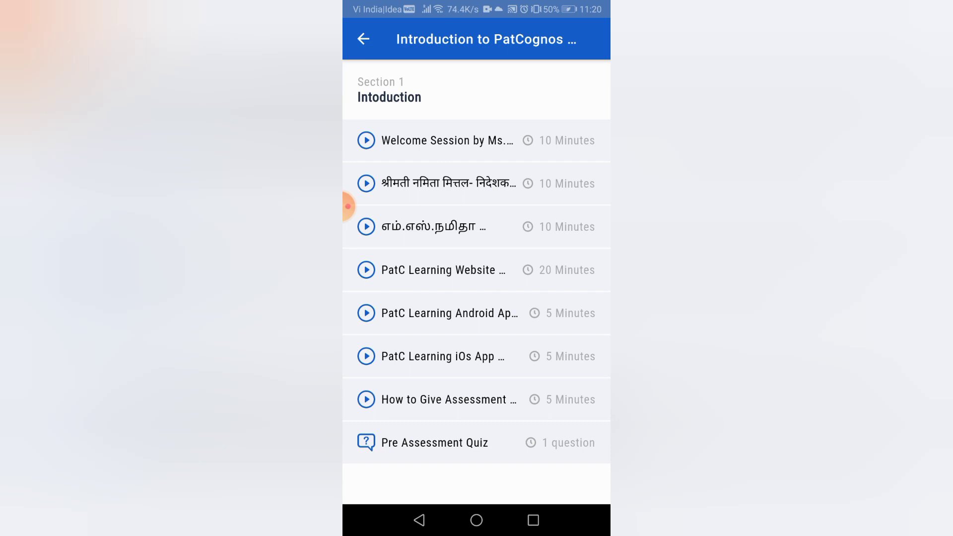
click(349, 207)
click(396, 226)
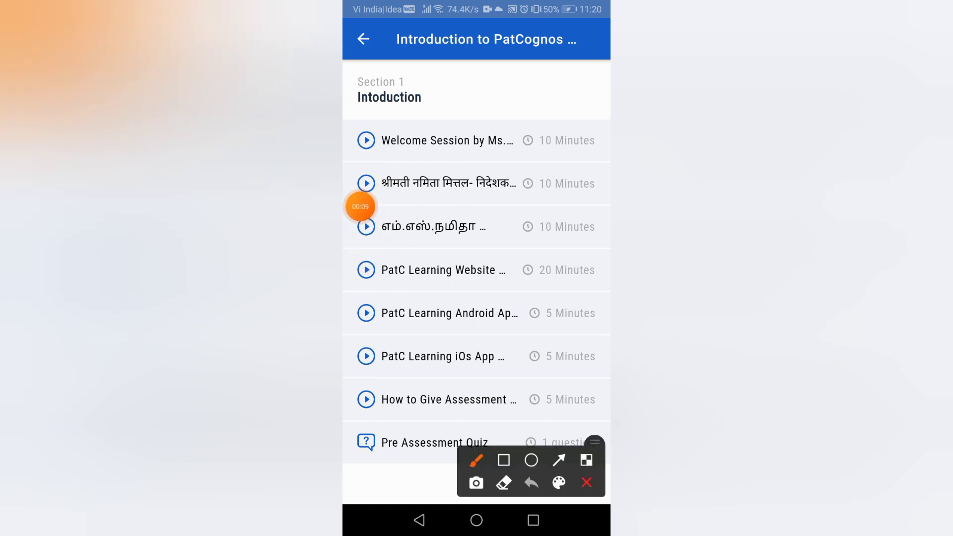
drag(501, 118, 545, 106)
Scroll the course page until all Section 1 lectures and the Pre Assessment Quiz are listed
drag(523, 170, 523, 243)
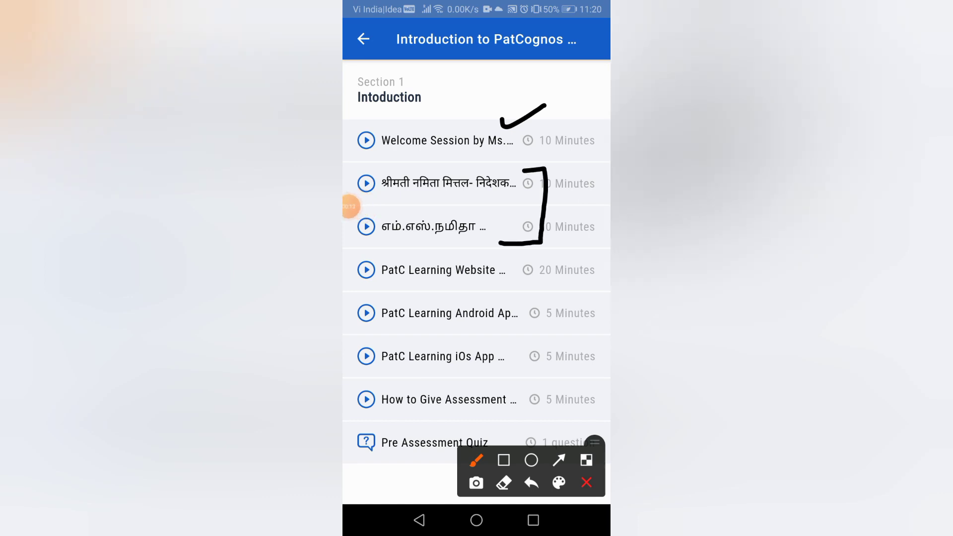
drag(537, 130, 530, 197)
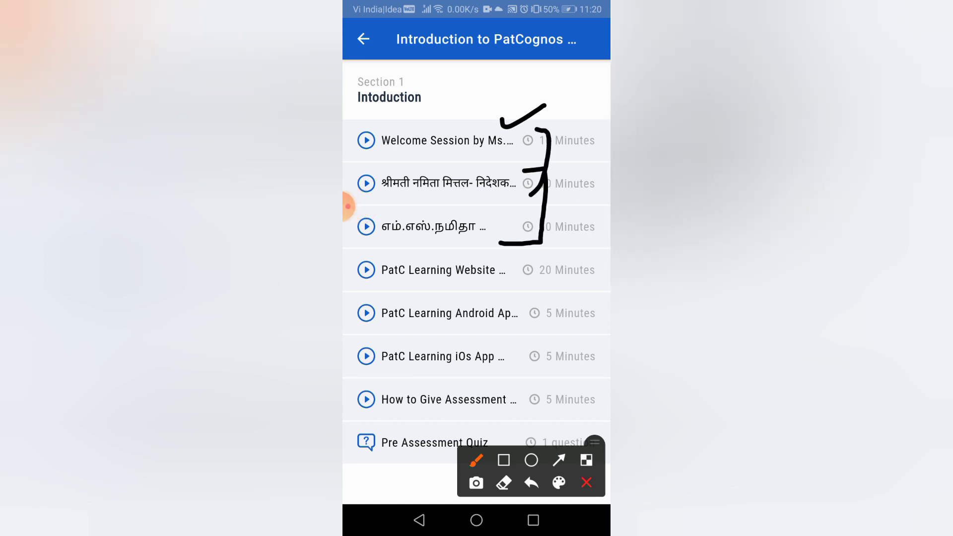
drag(432, 287, 487, 283)
drag(428, 329, 501, 334)
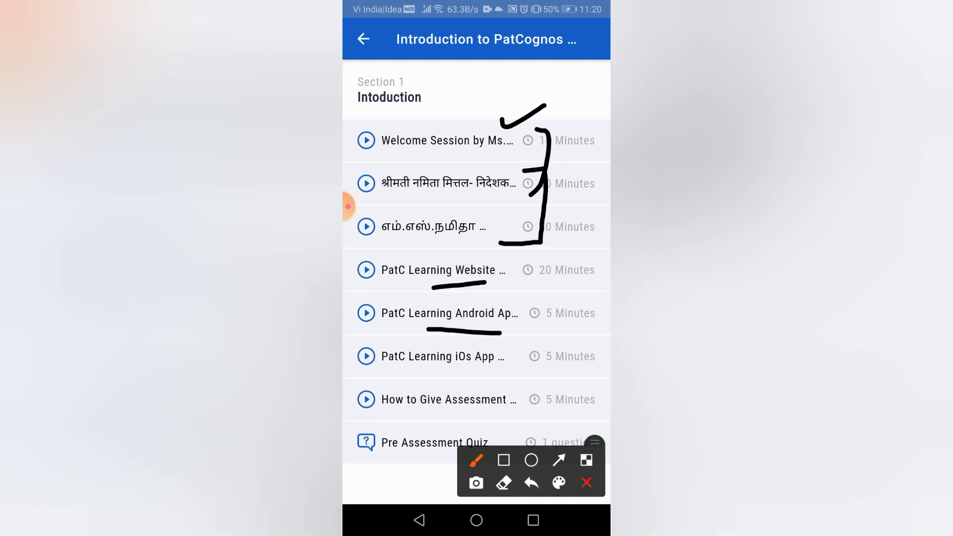
drag(422, 382, 495, 370)
click(430, 412)
drag(432, 412, 482, 412)
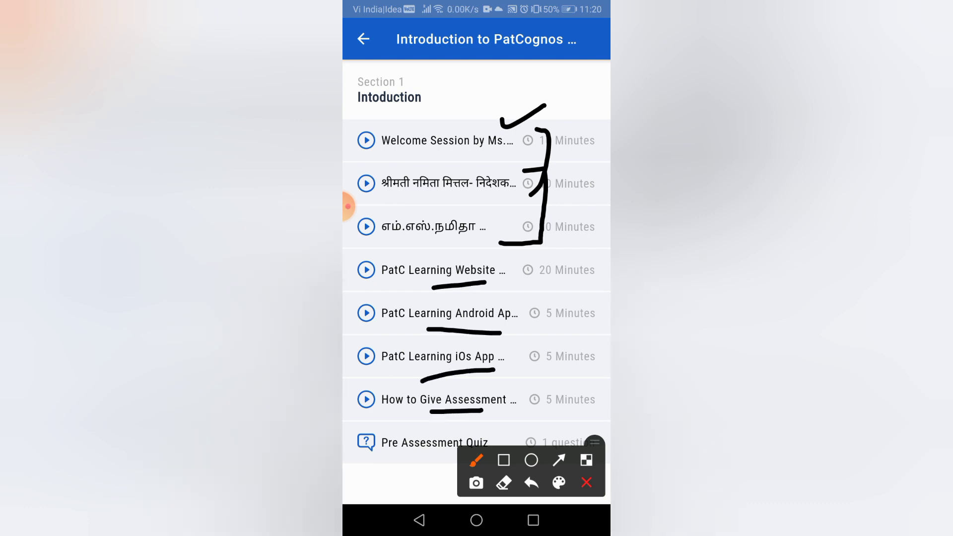
drag(403, 465, 429, 456)
click(587, 484)
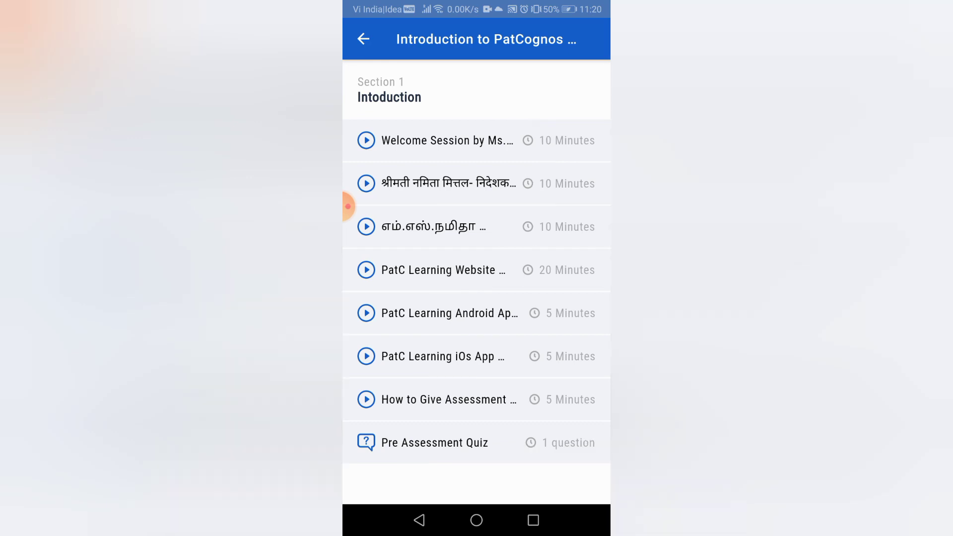
Mark the Welcome Session lesson complete after viewing it
click(447, 140)
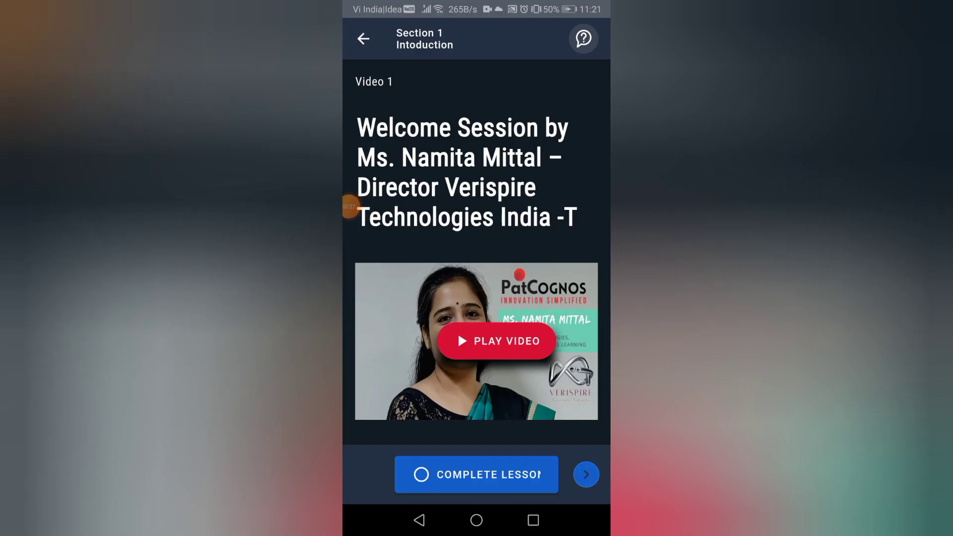
click(351, 207)
click(361, 258)
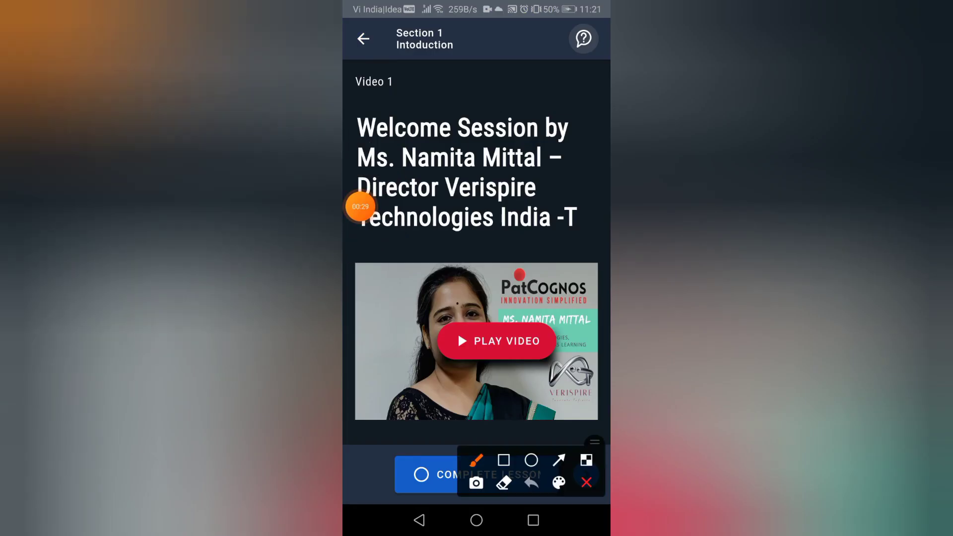
drag(523, 298, 566, 277)
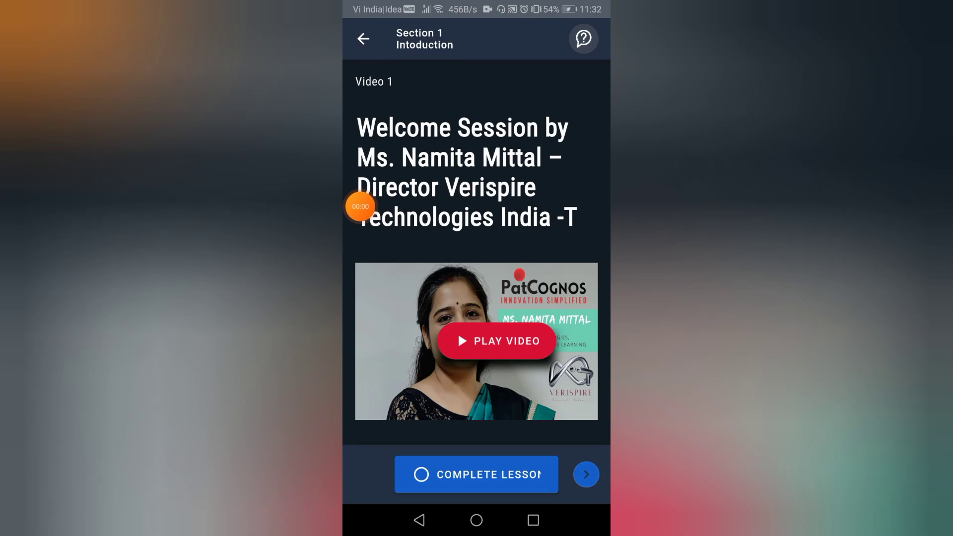
click(477, 474)
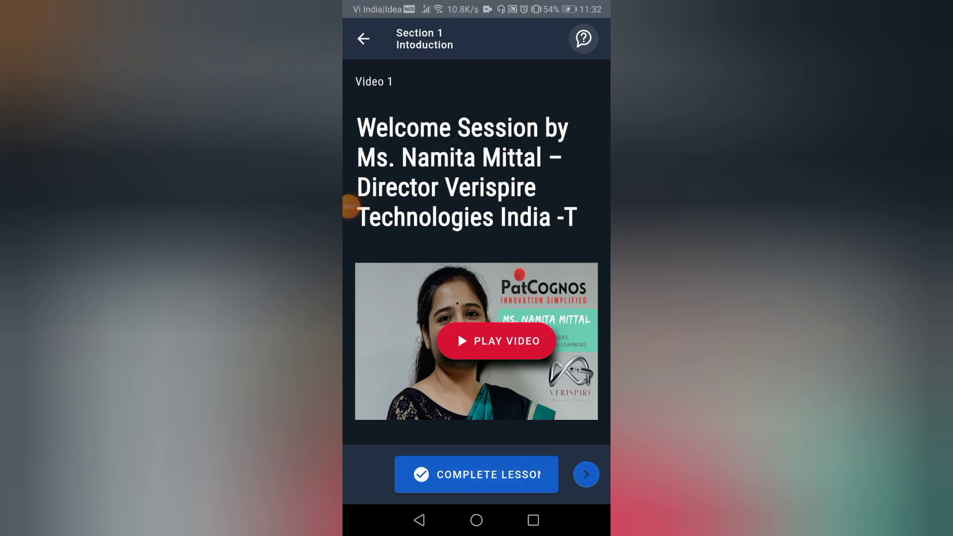
Mark Video 2 complete and advance through Video 3 to the PatC Learning Website Demo lesson
click(586, 475)
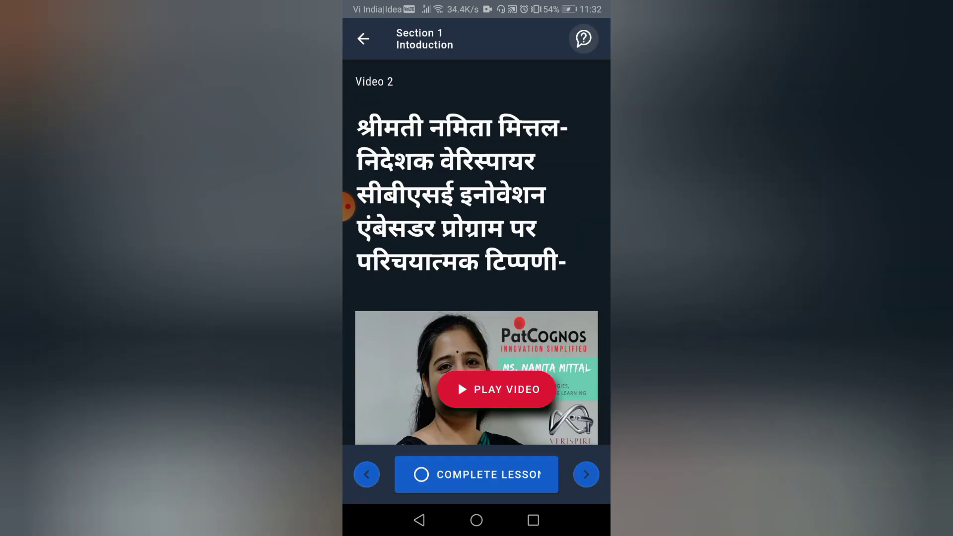
click(477, 474)
click(586, 474)
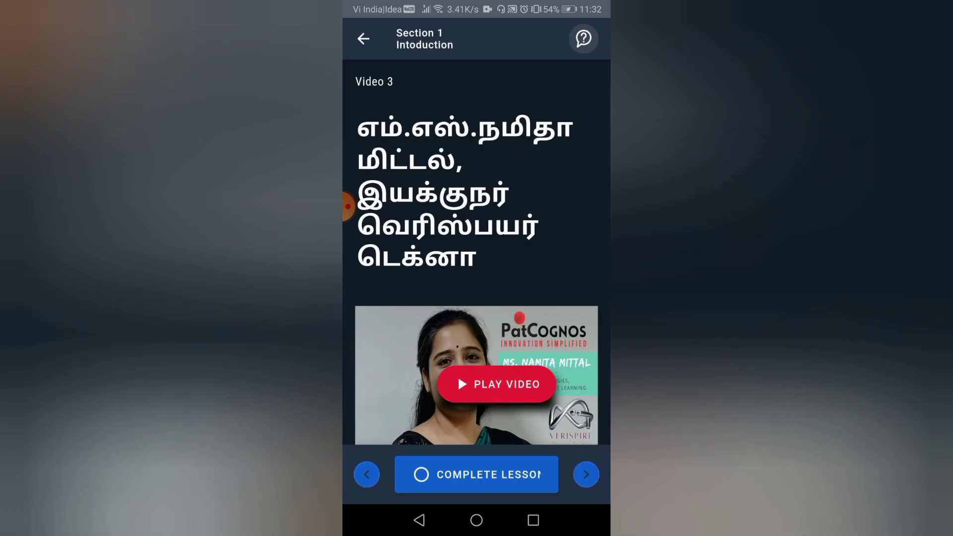
click(585, 475)
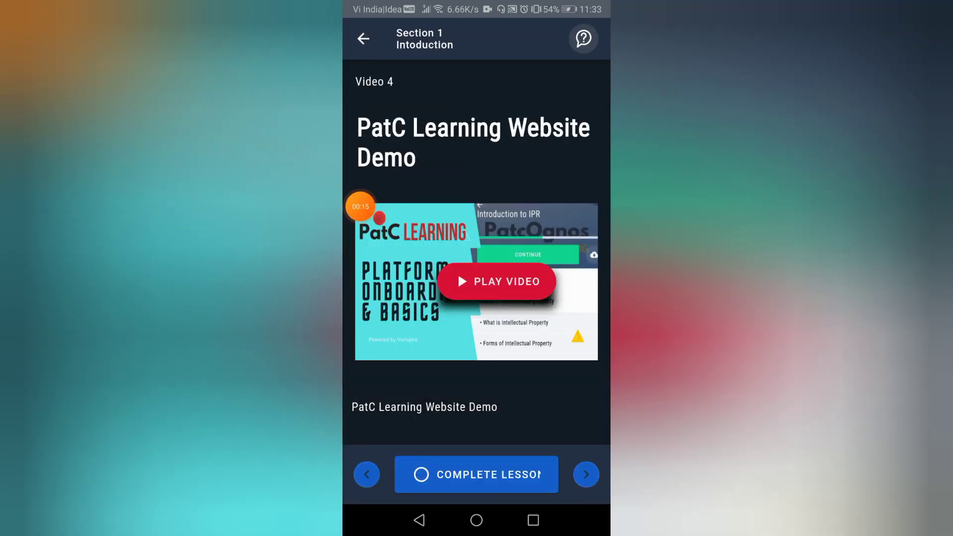
Play the PatC Learning Website Demo video full screen
click(361, 207)
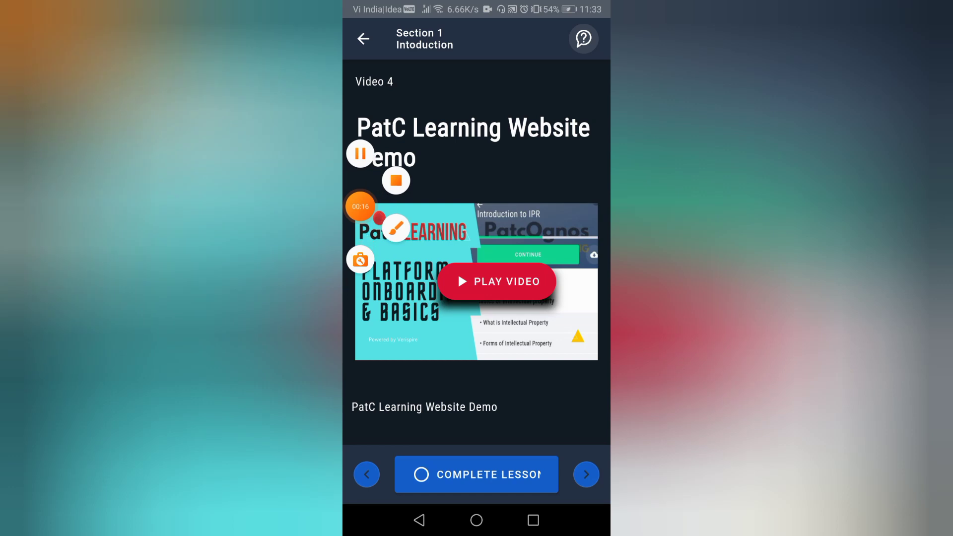
click(361, 207)
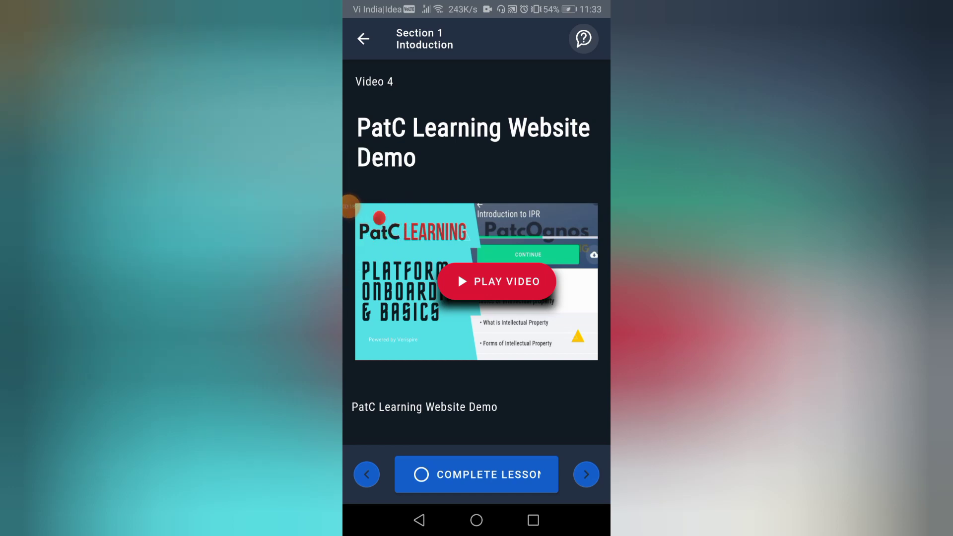
click(505, 282)
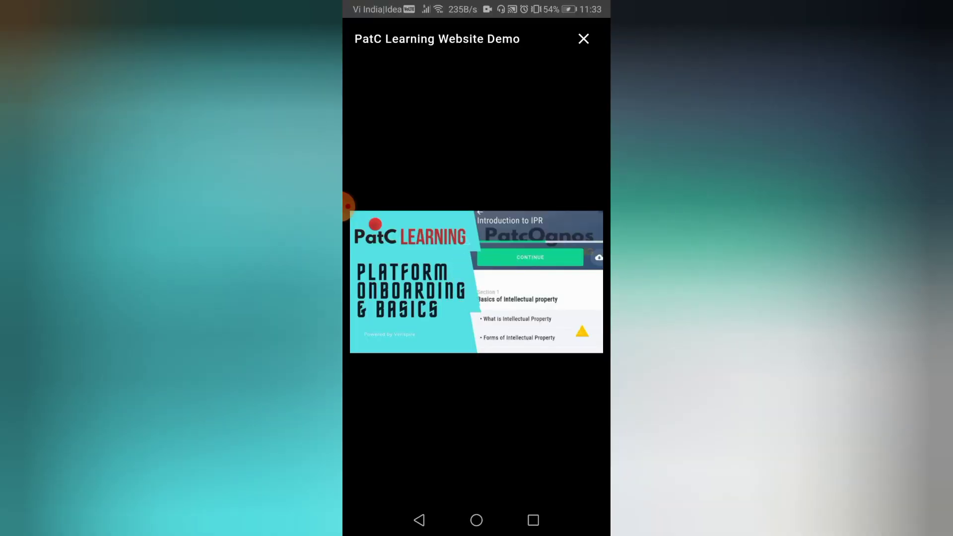
click(348, 206)
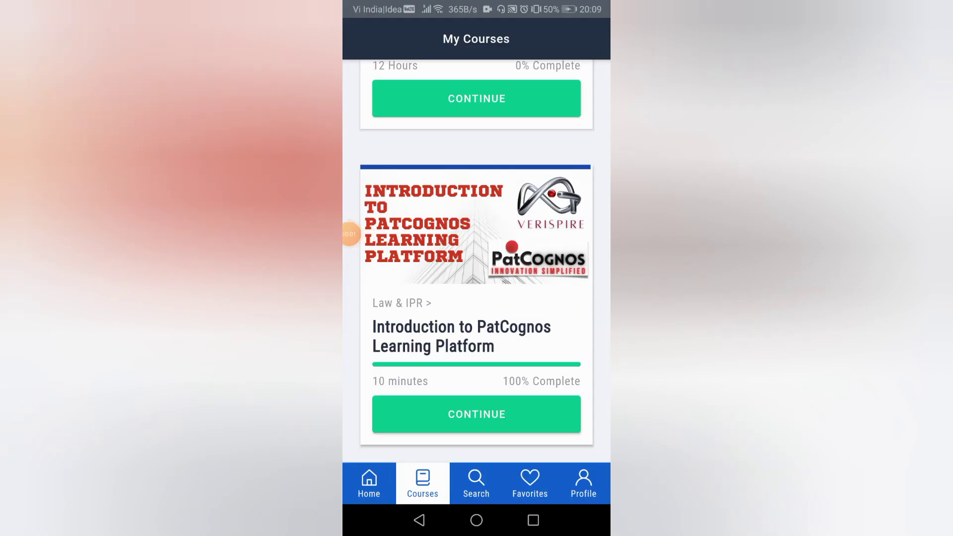
Continue the completed Introduction course from its My Courses card to see the Section 1 lesson list
click(477, 414)
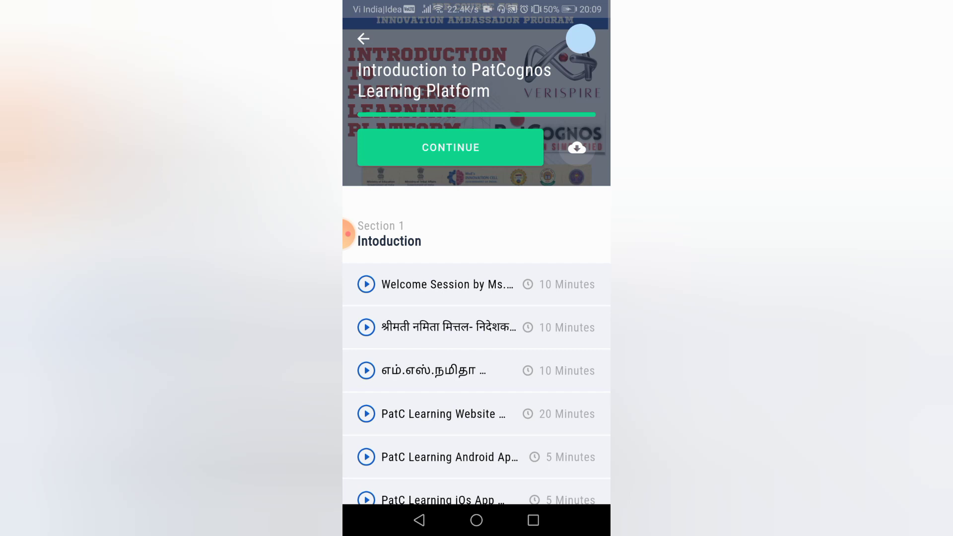
scroll(477, 335, down, 5)
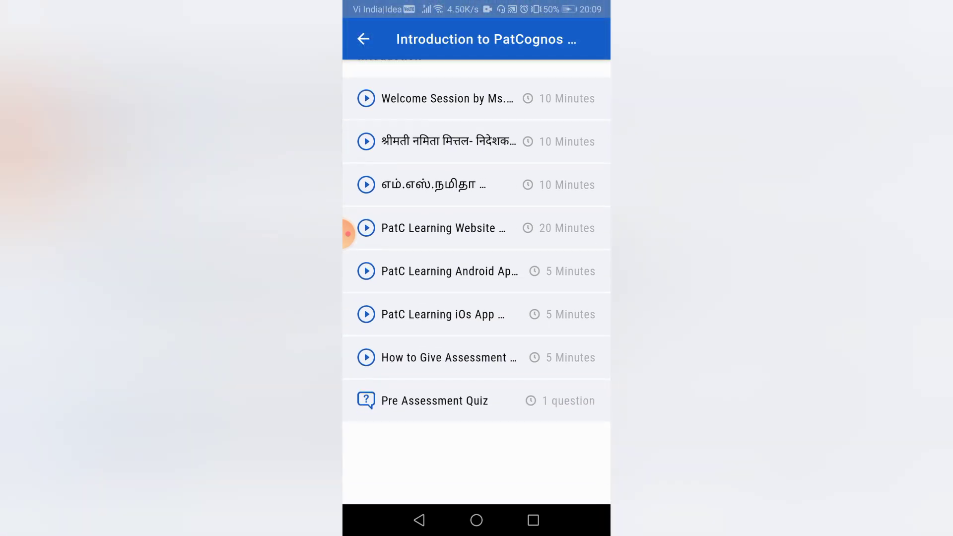